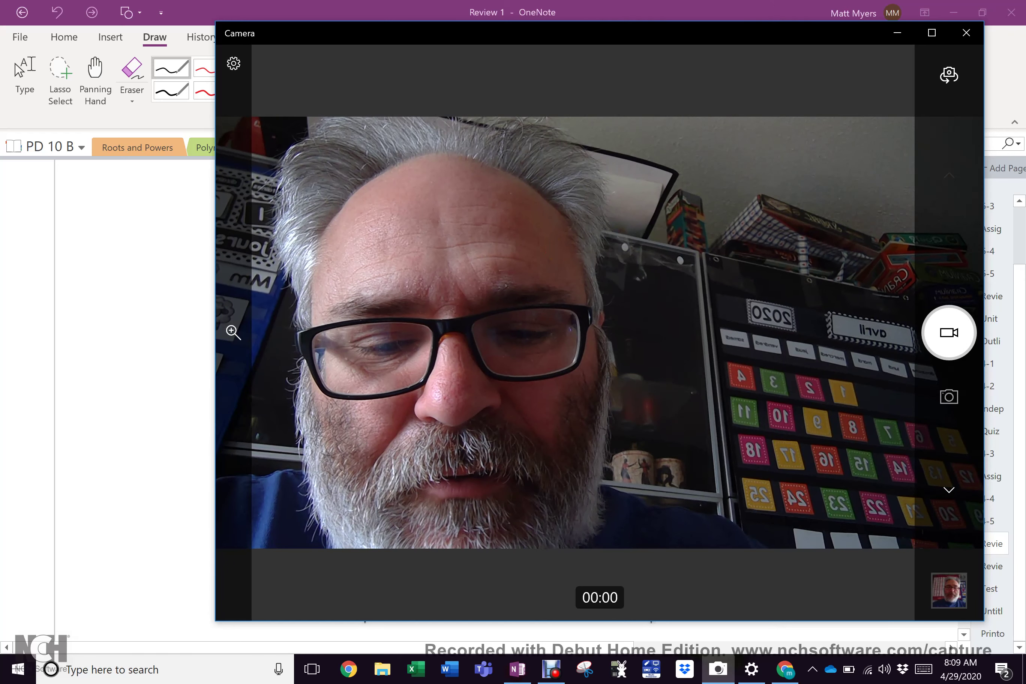
- Bring the OneNote Slope Worksheet page in front of the Camera window
left_click(505, 648)
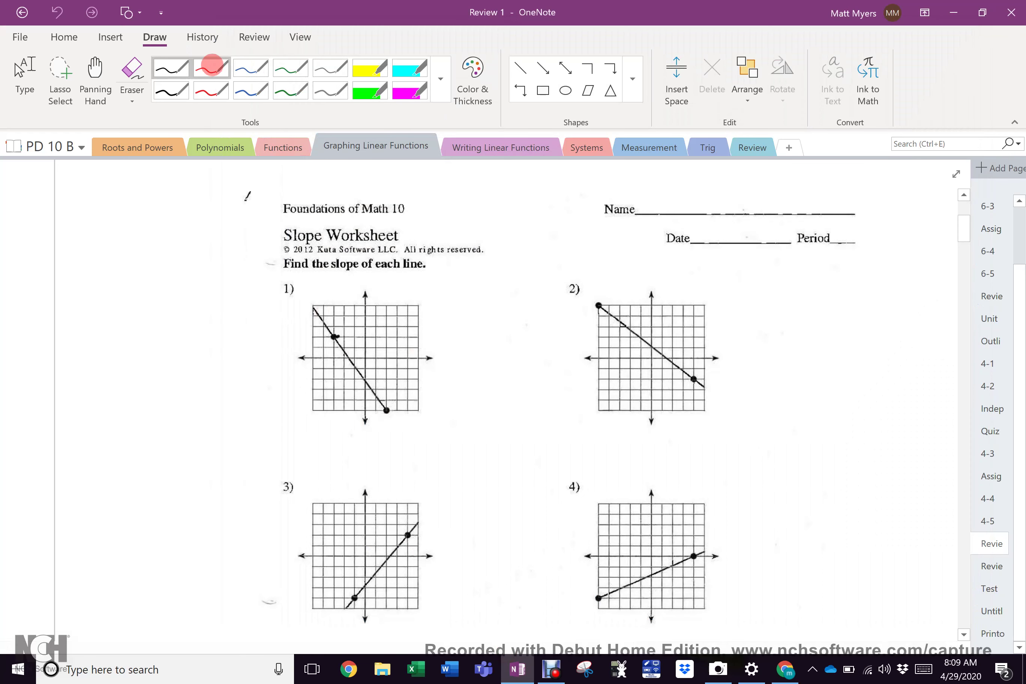
- In blue ink, mark graph 1's upper point and write Slope = rise/run in the margin
left_click(211, 68)
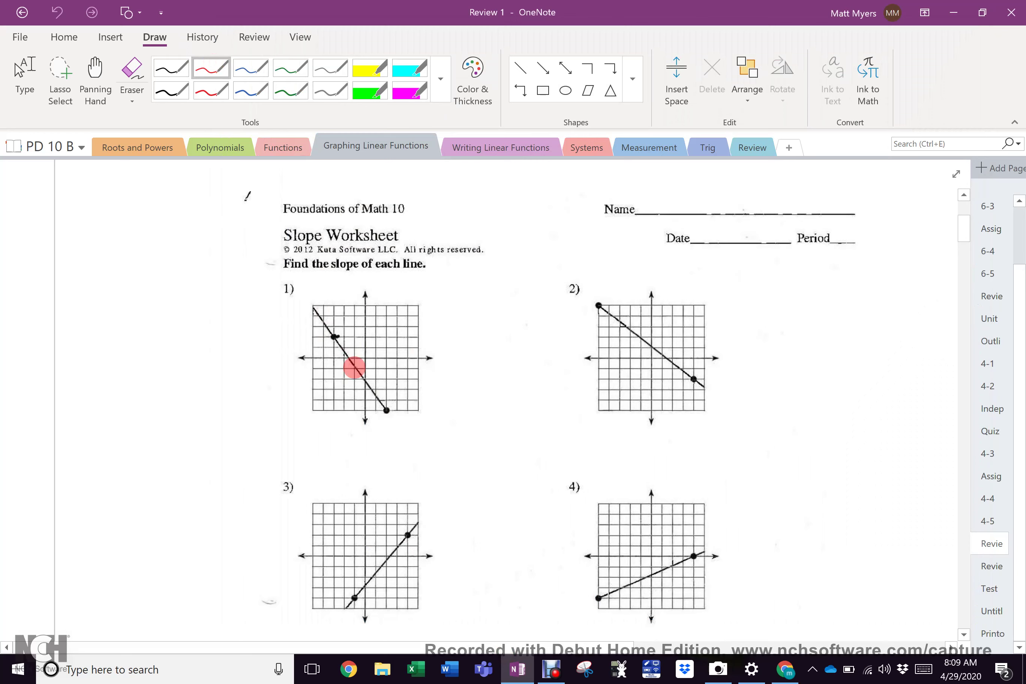
left_click(251, 68)
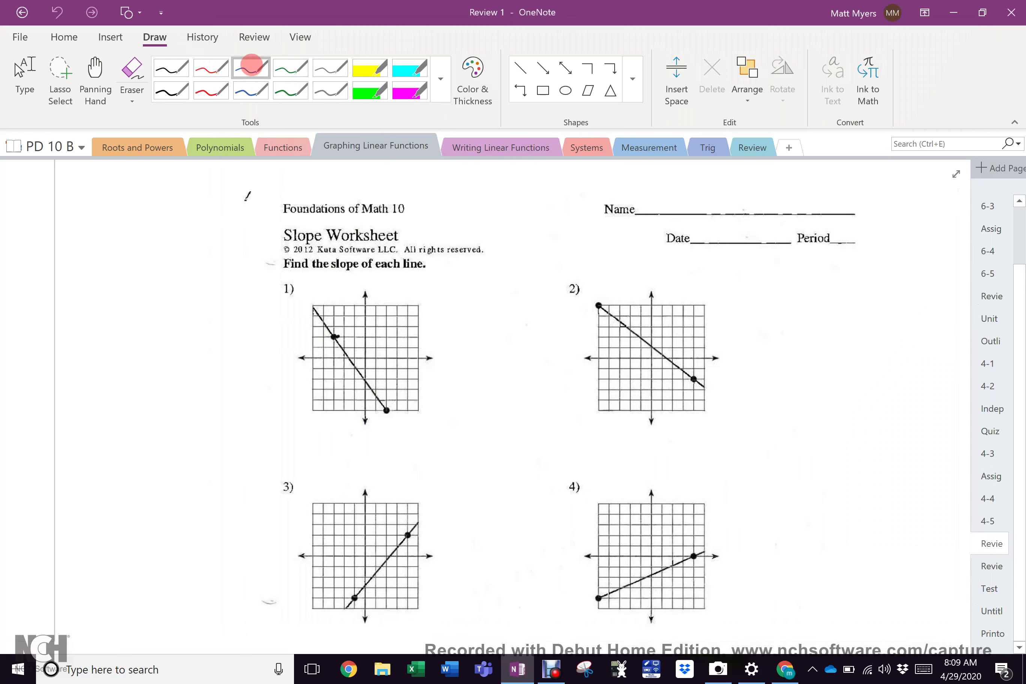
left_click(336, 336)
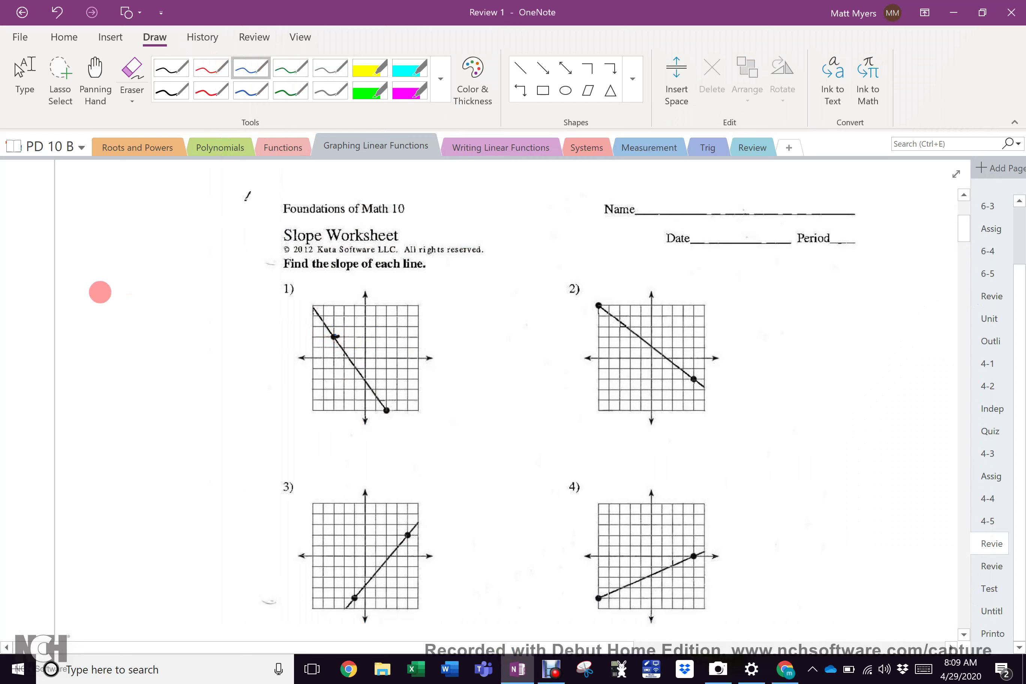
left_click_drag(106, 292, 107, 309)
mouse_move(113, 301)
left_mouse_down()
mouse_move(202, 287)
mouse_move(204, 300)
left_mouse_up()
mouse_move(161, 315)
left_mouse_down()
mouse_move(194, 317)
mouse_move(239, 268)
mouse_move(234, 288)
mouse_move(259, 296)
mouse_move(247, 317)
mouse_move(231, 317)
left_mouse_up()
left_click(202, 290)
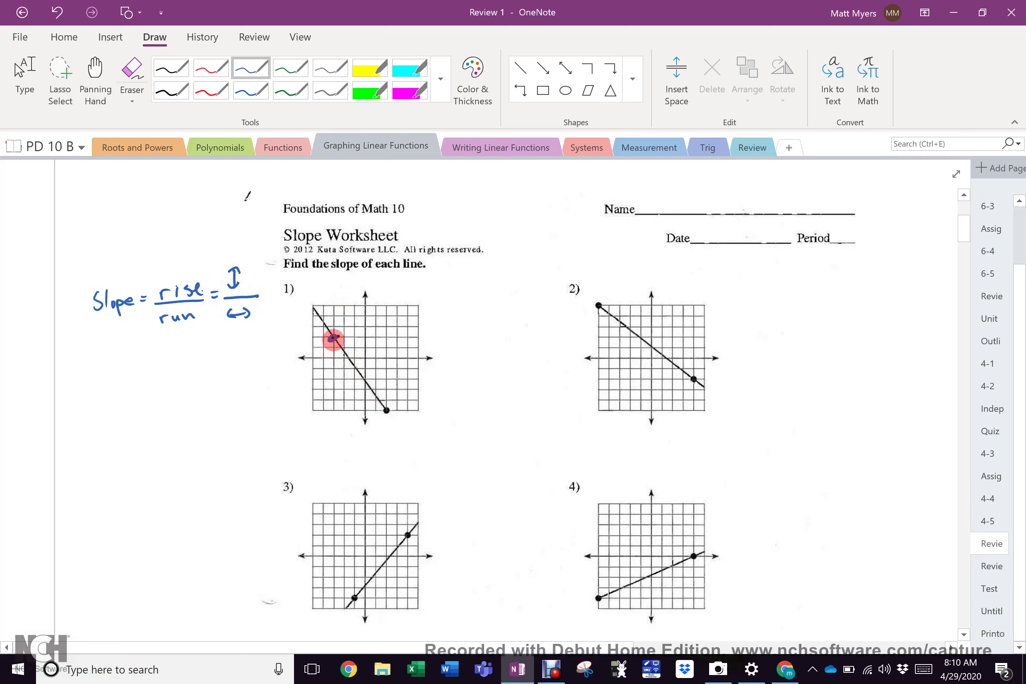
- Trace a rise of -7 and run of +5 on graph 1 and write m = -7/5
left_click_drag(333, 339, 333, 407)
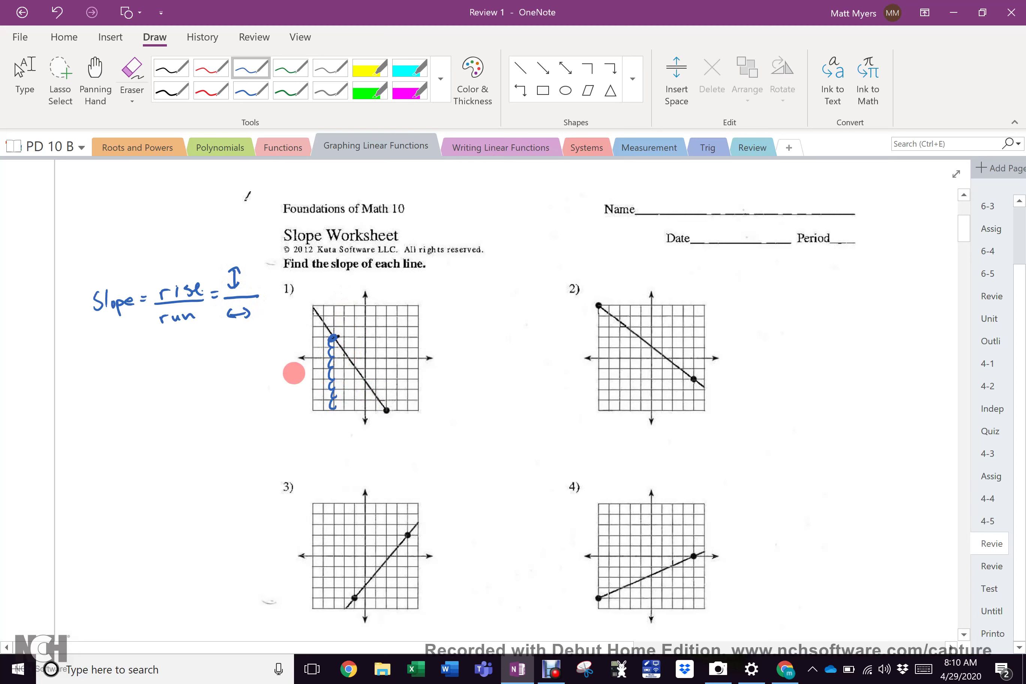
mouse_move(286, 372)
left_mouse_down()
mouse_move(346, 415)
mouse_move(386, 410)
mouse_move(339, 438)
mouse_move(352, 441)
left_mouse_up()
left_click_drag(356, 423, 364, 423)
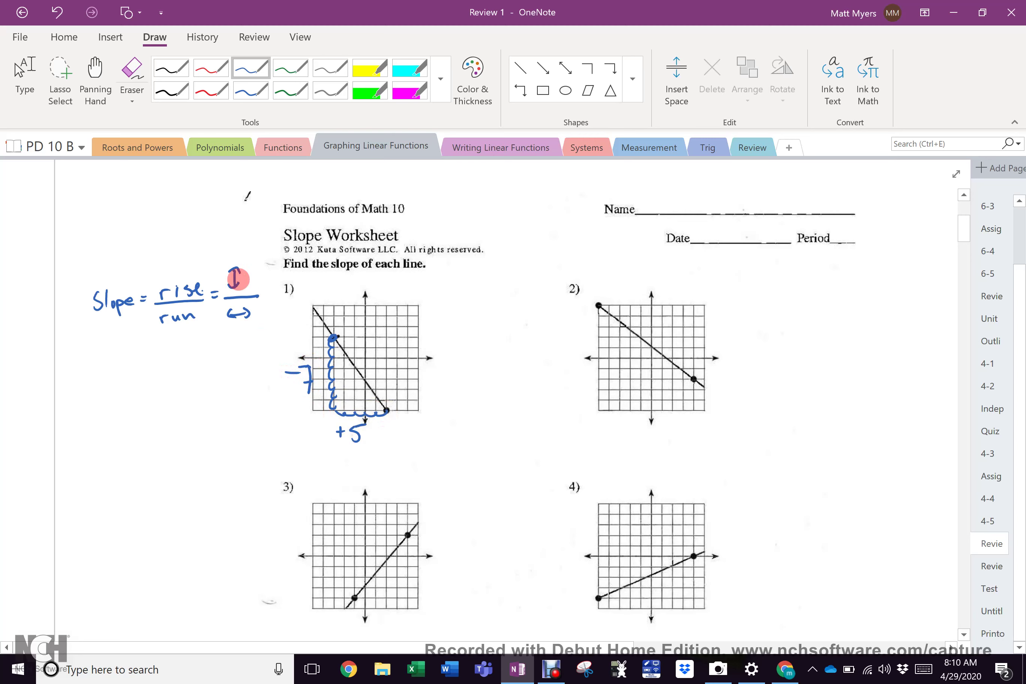
mouse_move(130, 360)
left_mouse_down()
mouse_move(166, 371)
mouse_move(177, 363)
mouse_move(186, 380)
left_mouse_up()
mouse_move(162, 395)
left_mouse_down()
mouse_move(157, 410)
mouse_move(179, 385)
left_mouse_up()
mouse_move(82, 382)
left_mouse_down()
mouse_move(94, 376)
mouse_move(107, 385)
mouse_move(120, 374)
left_mouse_up()
left_click_drag(112, 382, 120, 381)
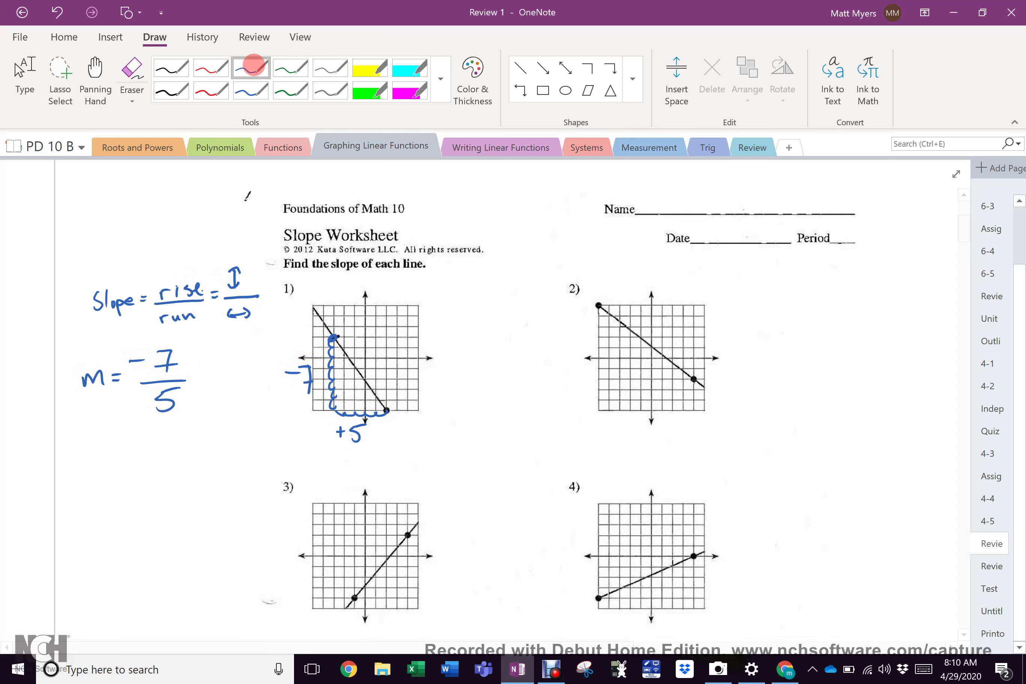
- In red, draw the alternate +7 rise and -5 run on graph 1 and write = 7/-5
left_click(214, 72)
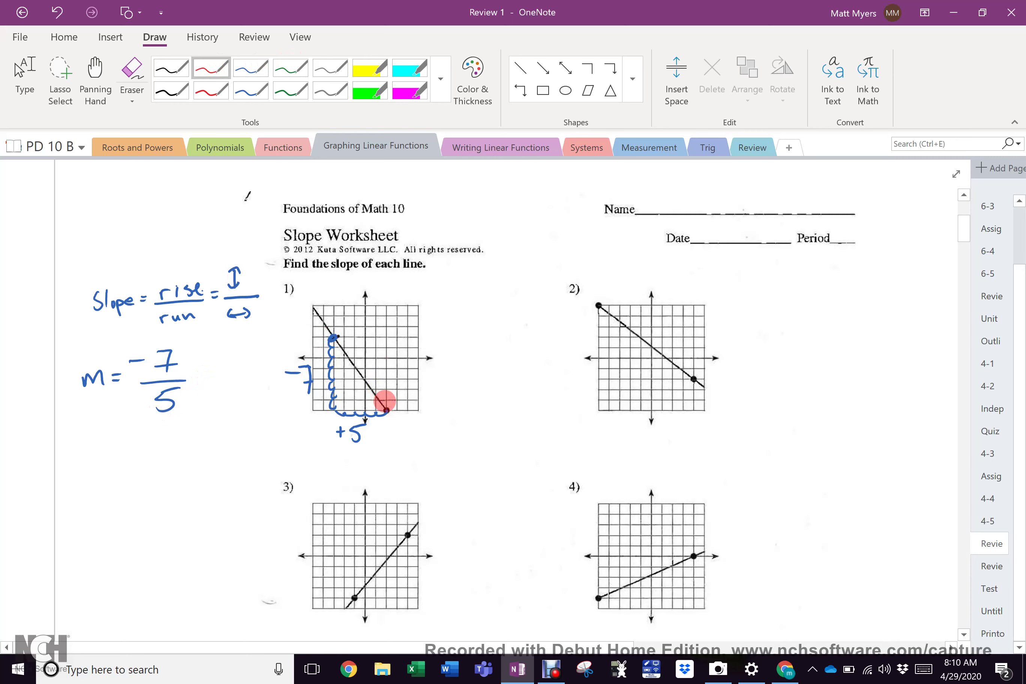
mouse_move(387, 411)
left_mouse_down()
mouse_move(383, 336)
mouse_move(412, 375)
mouse_move(381, 337)
mouse_move(355, 336)
mouse_move(361, 317)
left_mouse_up()
left_click_drag(367, 312, 363, 322)
left_click_drag(368, 309, 378, 309)
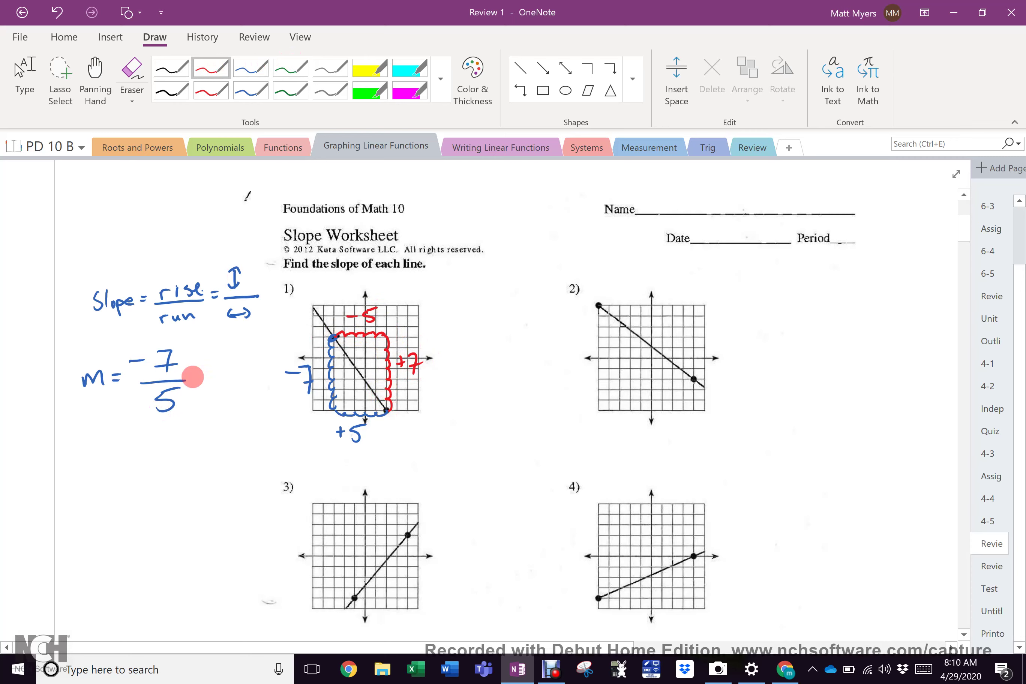
mouse_move(227, 354)
left_mouse_down()
mouse_move(244, 353)
mouse_move(234, 368)
mouse_move(246, 370)
mouse_move(228, 385)
left_mouse_up()
left_click_drag(237, 378, 234, 386)
- Write the equivalent -7/5 in green beneath the slope
left_click(290, 69)
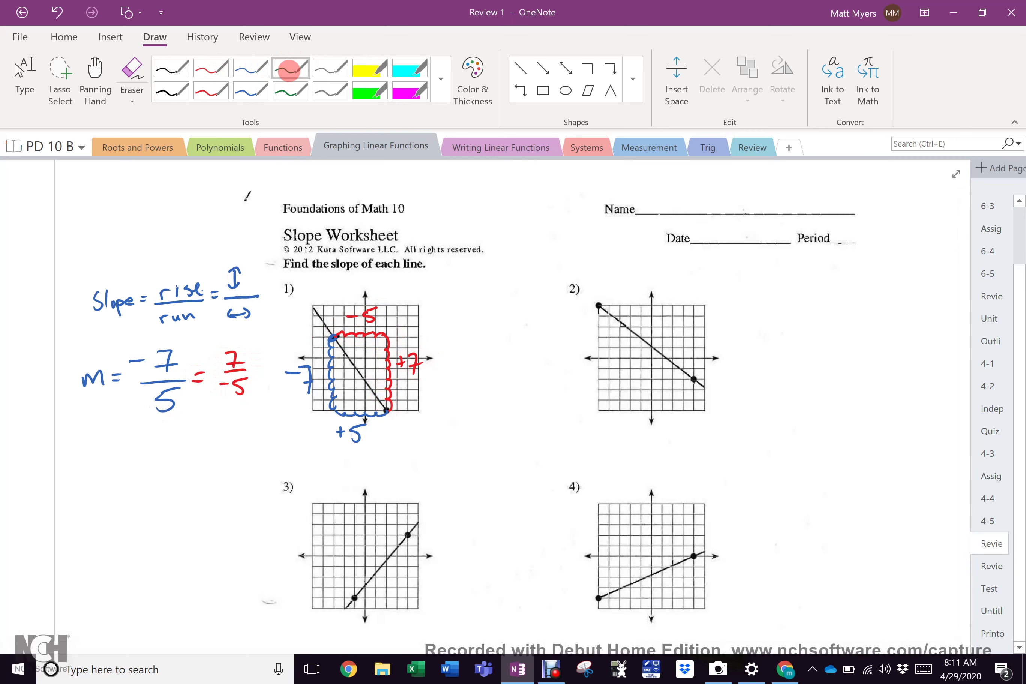
left_click_drag(128, 443, 165, 443)
mouse_move(160, 437)
left_mouse_down()
mouse_move(173, 437)
mouse_move(162, 465)
left_mouse_up()
left_click_drag(162, 452, 172, 450)
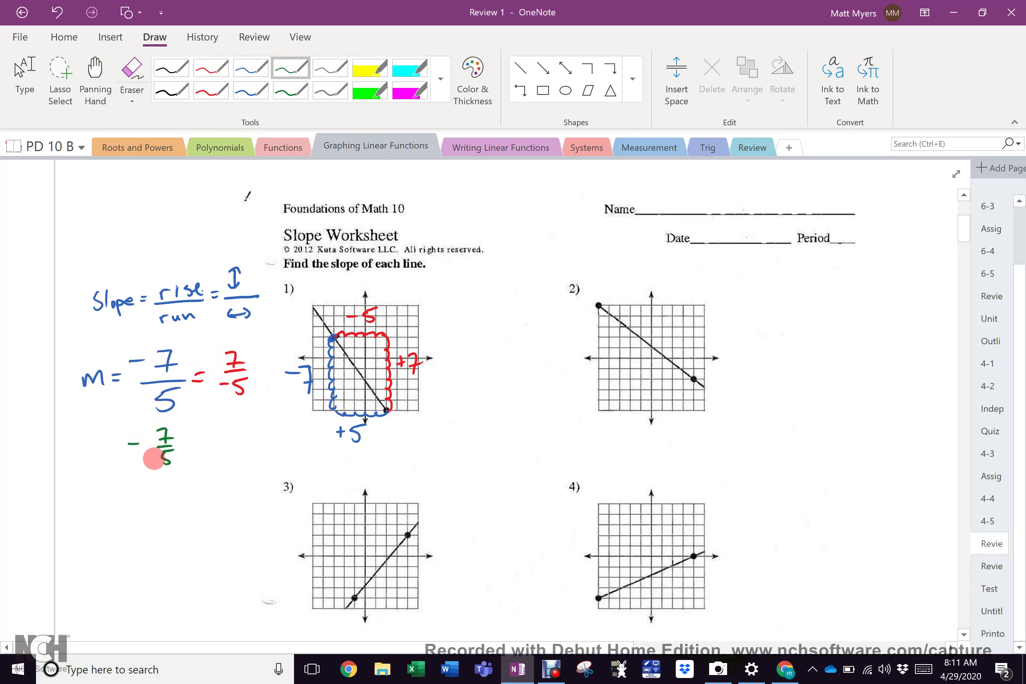
left_click_drag(963, 228, 956, 251)
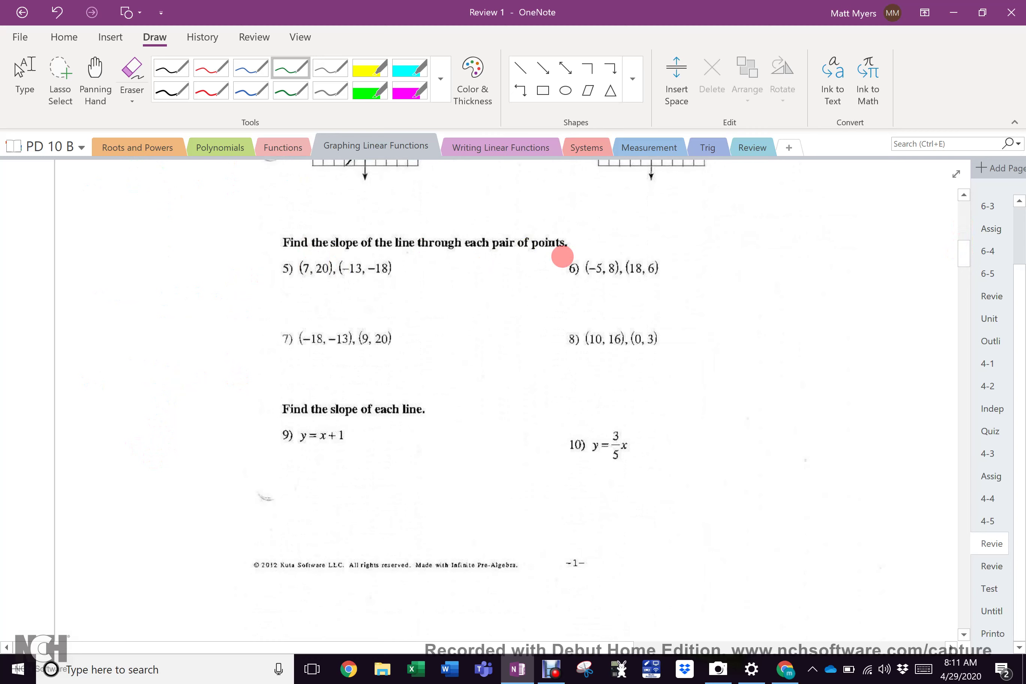
- Write m = in blue in the margin beside problem 5
left_click(250, 68)
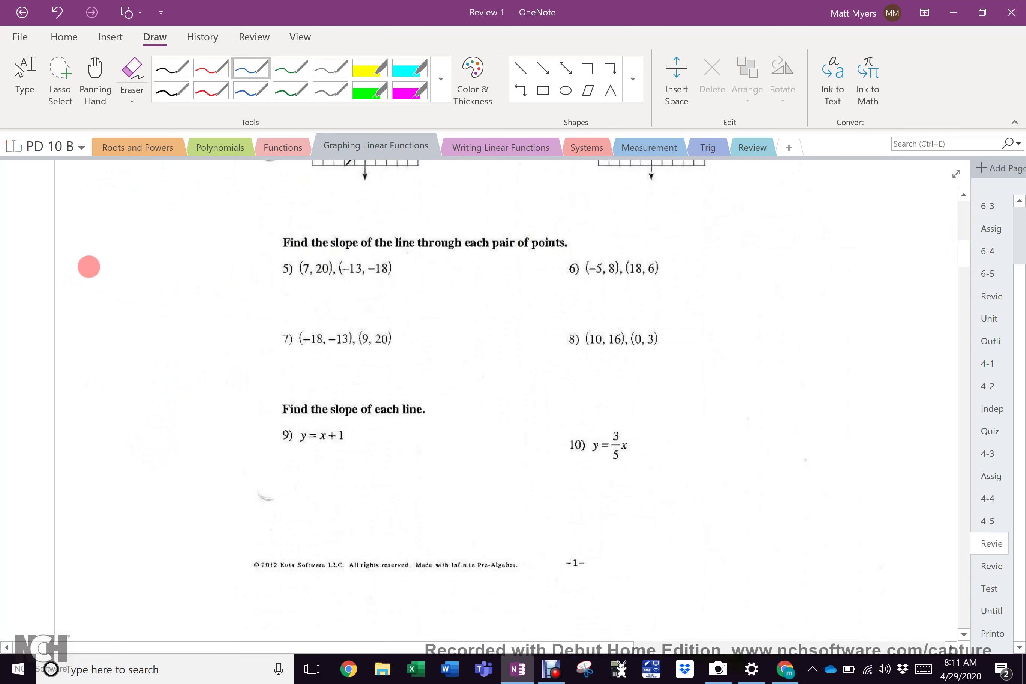
left_click_drag(86, 270, 105, 268)
mouse_move(100, 272)
left_mouse_down()
mouse_move(165, 271)
mouse_move(122, 296)
mouse_move(133, 302)
mouse_move(163, 287)
left_mouse_up()
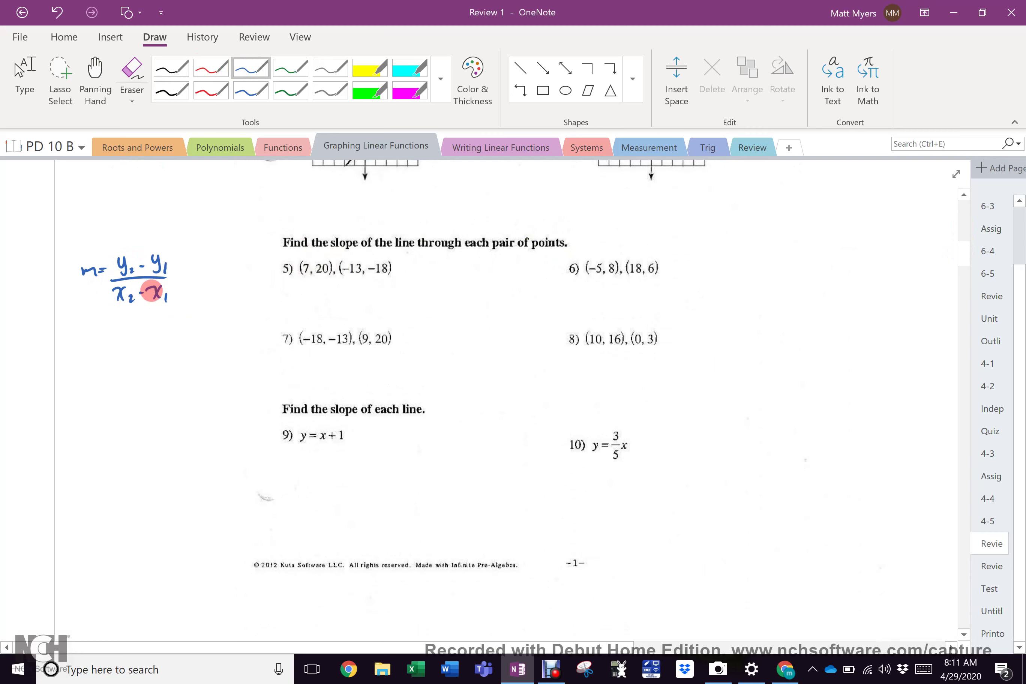
- Highlight y2 - y1 and the y-values 20, -18 yellow, and x2 - x1 with x-values -13, 7 cyan
left_click(370, 68)
mouse_move(112, 265)
left_mouse_down()
mouse_move(154, 265)
mouse_move(179, 247)
left_mouse_up()
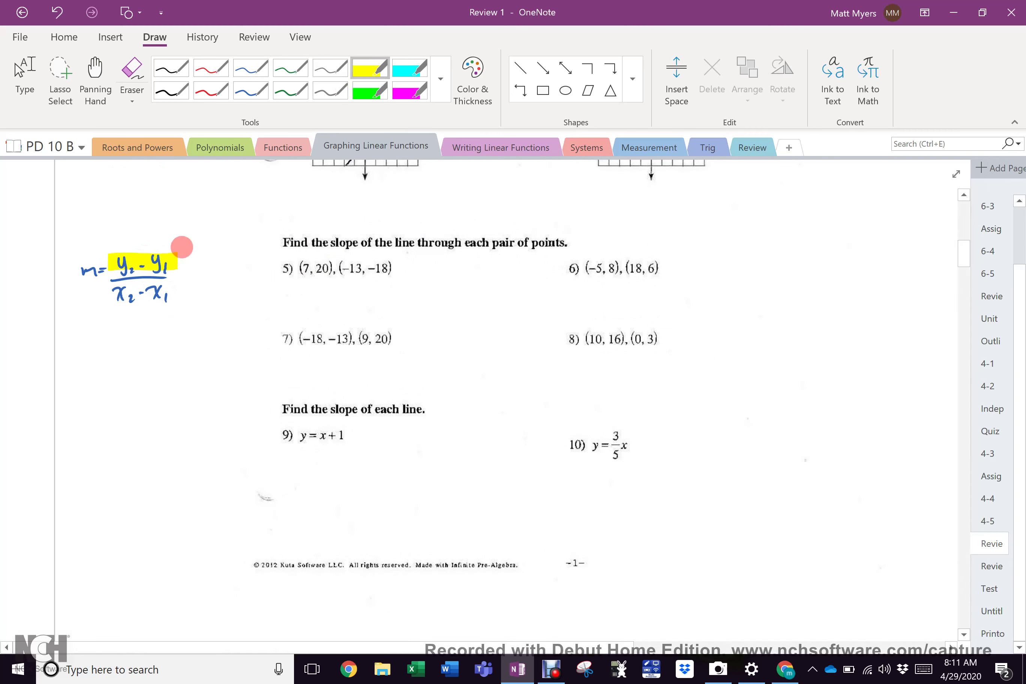
left_click_drag(327, 253, 319, 285)
left_click_drag(388, 250, 378, 289)
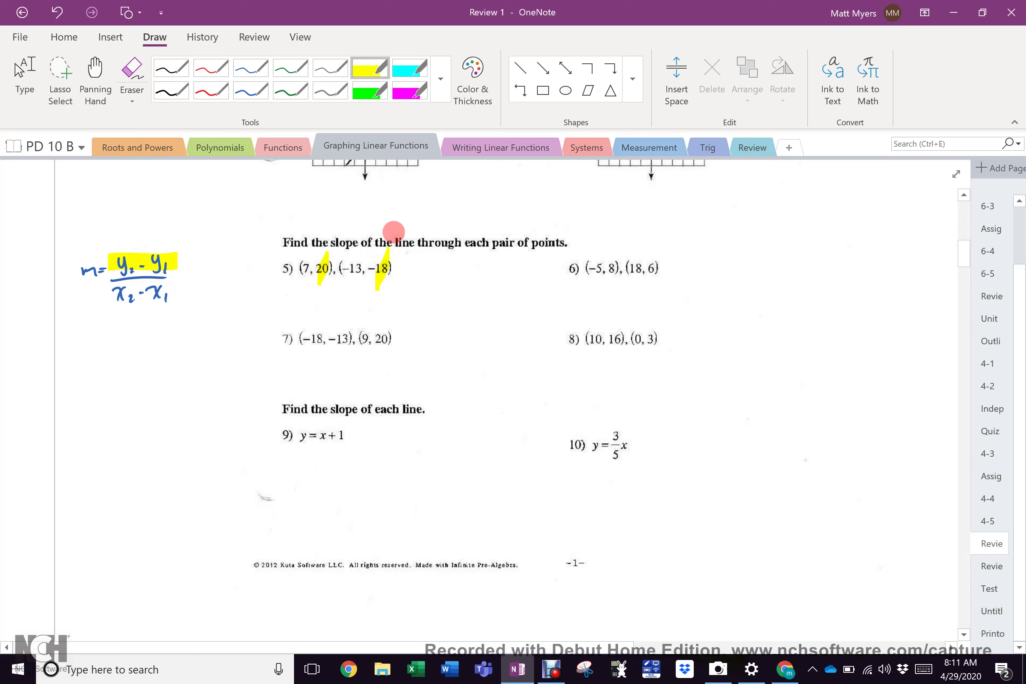
left_click(393, 78)
left_click_drag(108, 294, 184, 293)
left_click_drag(350, 287, 364, 248)
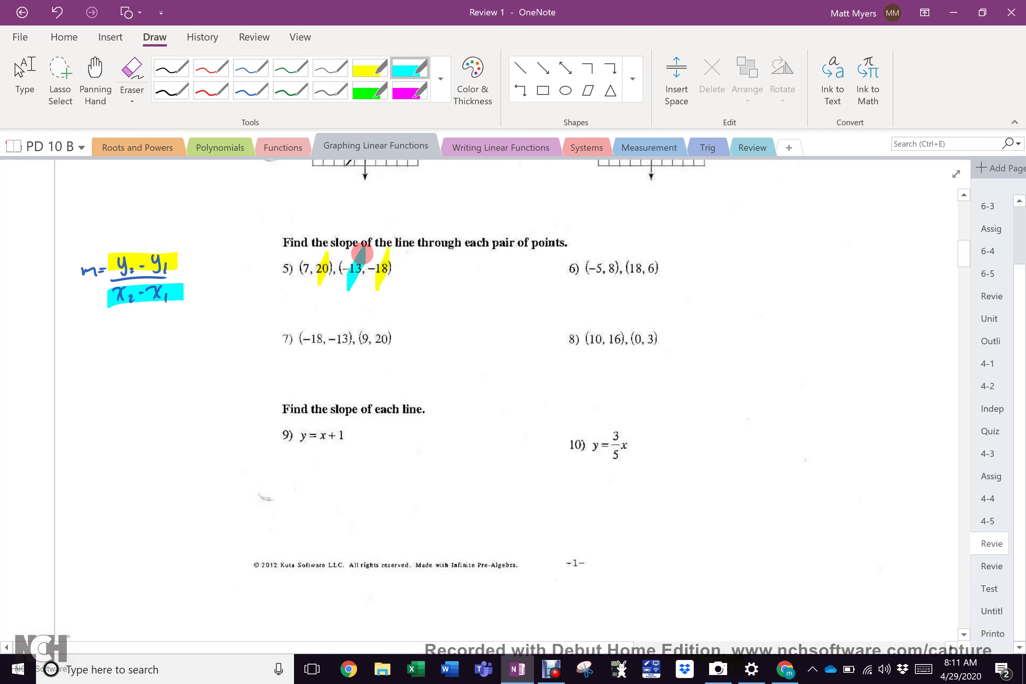
left_click_drag(300, 278, 311, 250)
- In black, compute problem 5's slope as (-18-20)/(-13-7) = -38/-20 = 19/10
left_click(170, 67)
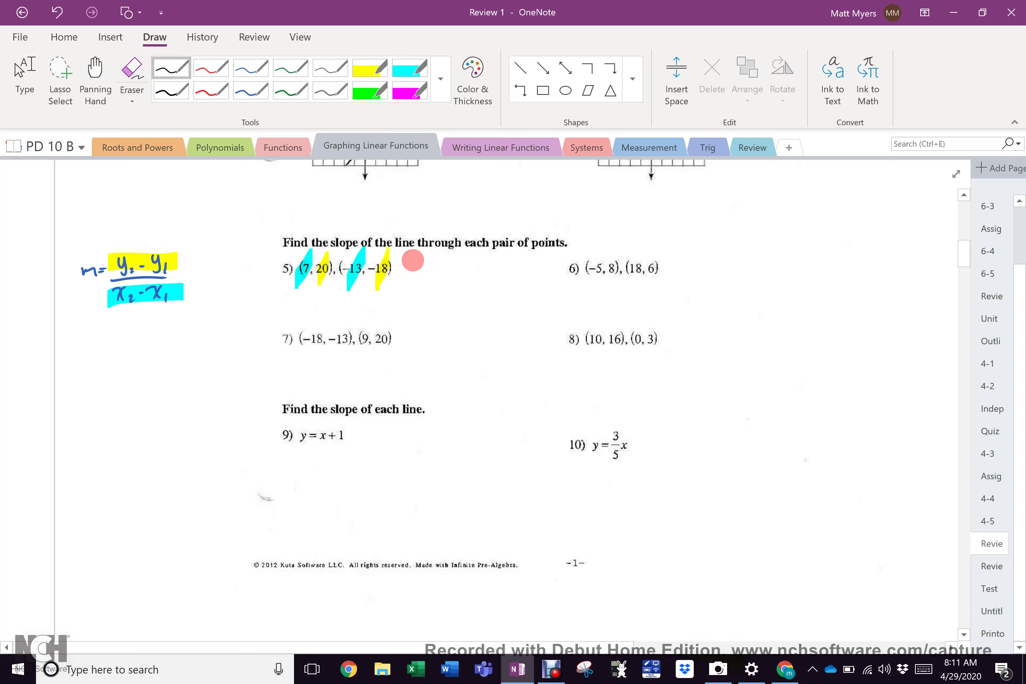
mouse_move(420, 255)
left_mouse_down()
mouse_move(449, 265)
mouse_move(454, 256)
mouse_move(461, 268)
mouse_move(422, 281)
left_mouse_up()
mouse_move(426, 275)
left_mouse_down()
mouse_move(426, 287)
mouse_move(456, 287)
mouse_move(475, 268)
left_mouse_up()
mouse_move(469, 272)
left_mouse_down()
mouse_move(495, 255)
mouse_move(516, 266)
left_mouse_up()
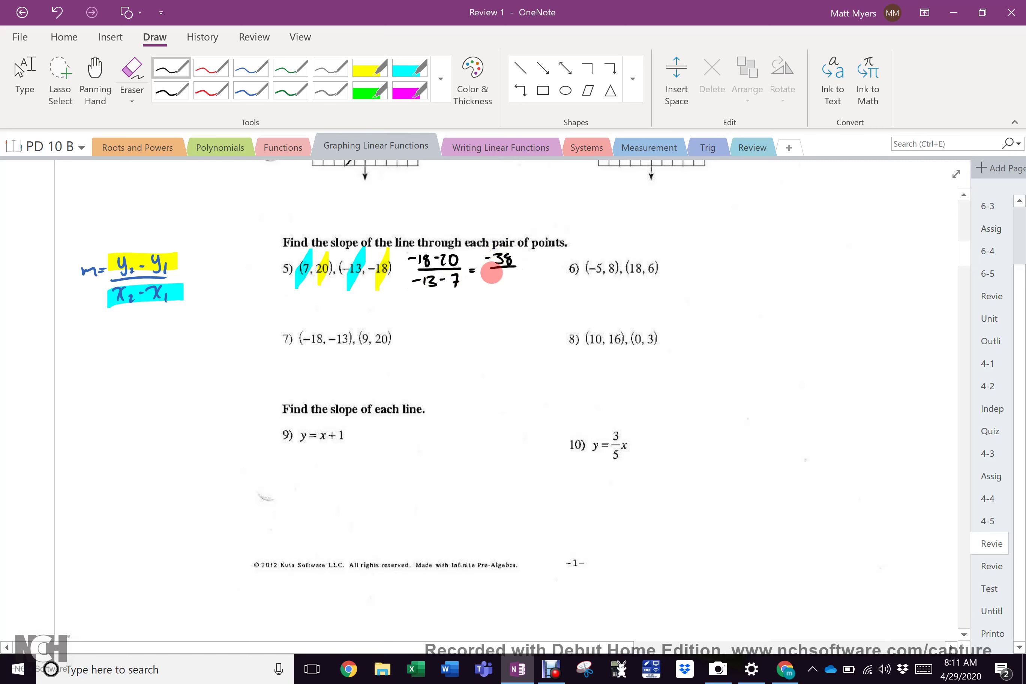
left_click_drag(483, 277, 504, 281)
left_click_drag(508, 274, 471, 306)
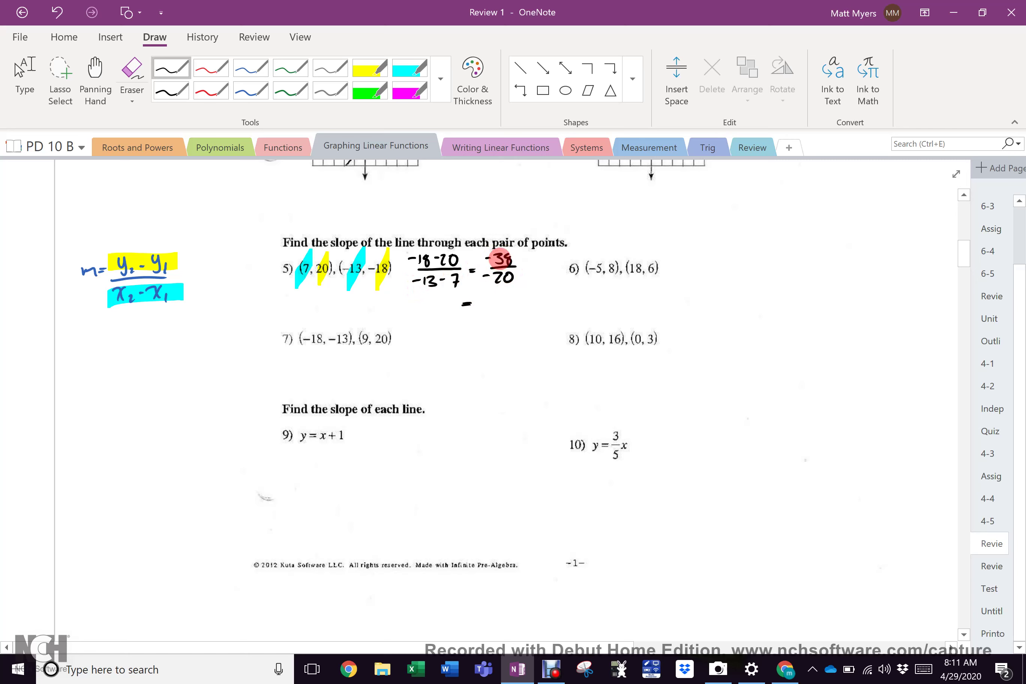
mouse_move(495, 303)
left_mouse_down()
mouse_move(504, 313)
mouse_move(489, 326)
left_mouse_up()
left_click_drag(492, 318, 496, 319)
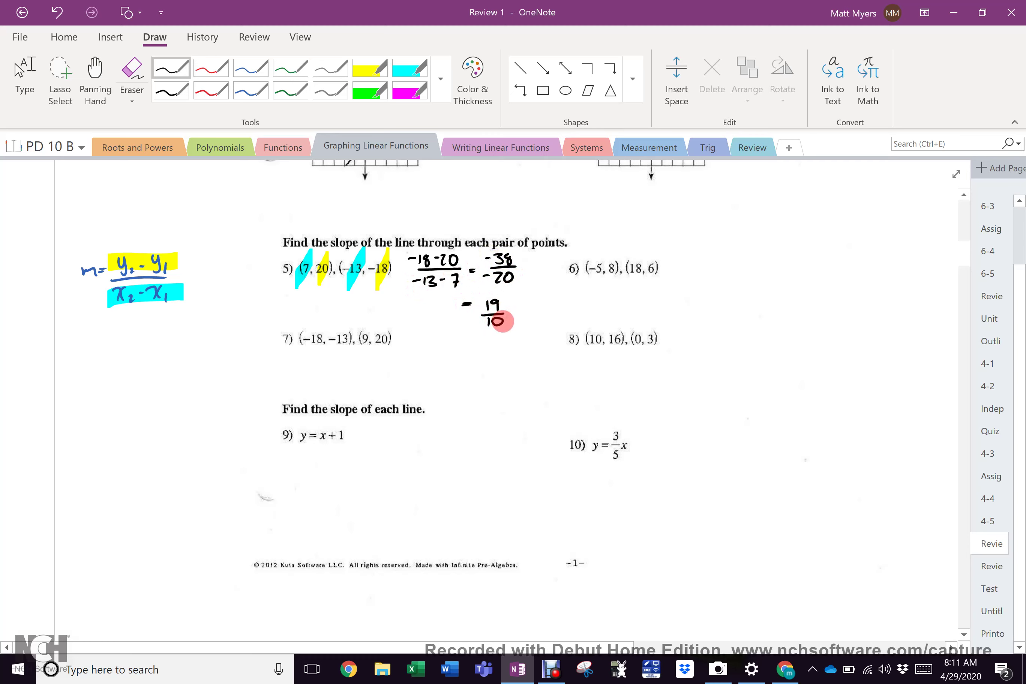
- Highlight the 19/10 answer in green
left_click(370, 68)
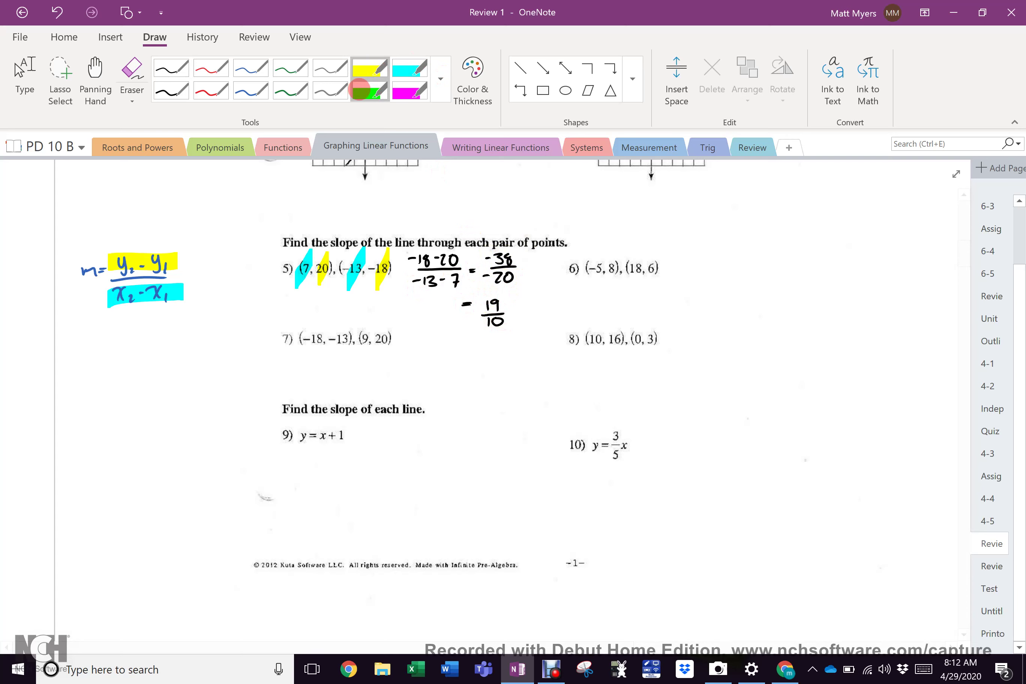
left_click(360, 90)
mouse_move(488, 306)
left_mouse_down()
mouse_move(495, 327)
mouse_move(508, 309)
left_mouse_up()
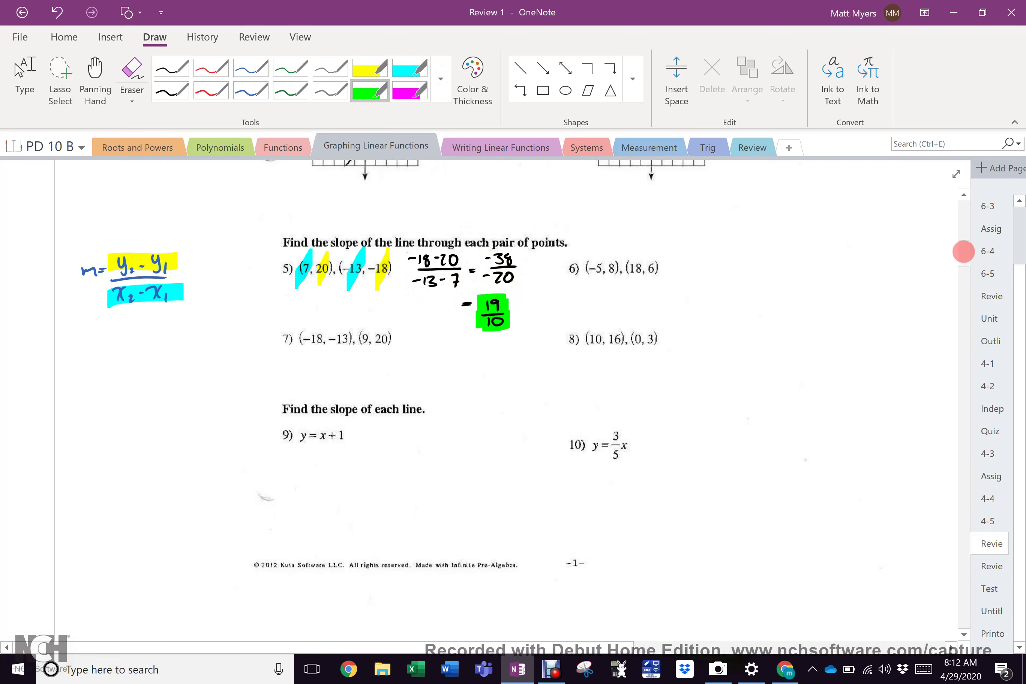
left_click_drag(964, 252, 960, 260)
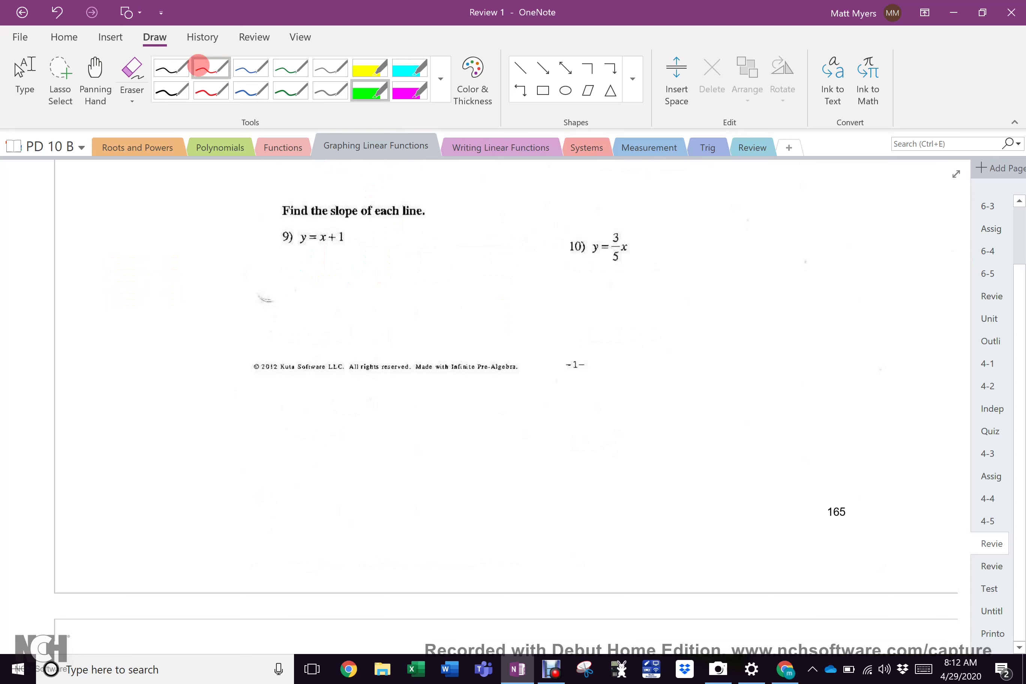
- In blue, write y=mx+b in the margin with an arrow to m labelled Slope intercept form
left_click(260, 70)
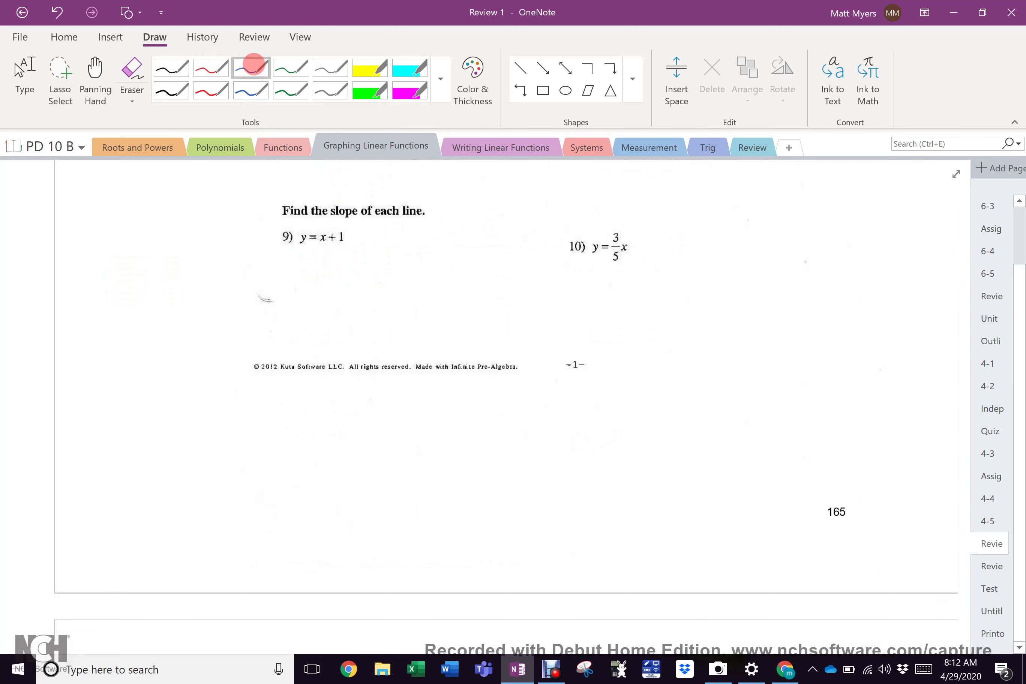
mouse_move(84, 204)
left_mouse_down()
mouse_move(92, 216)
mouse_move(149, 210)
left_mouse_up()
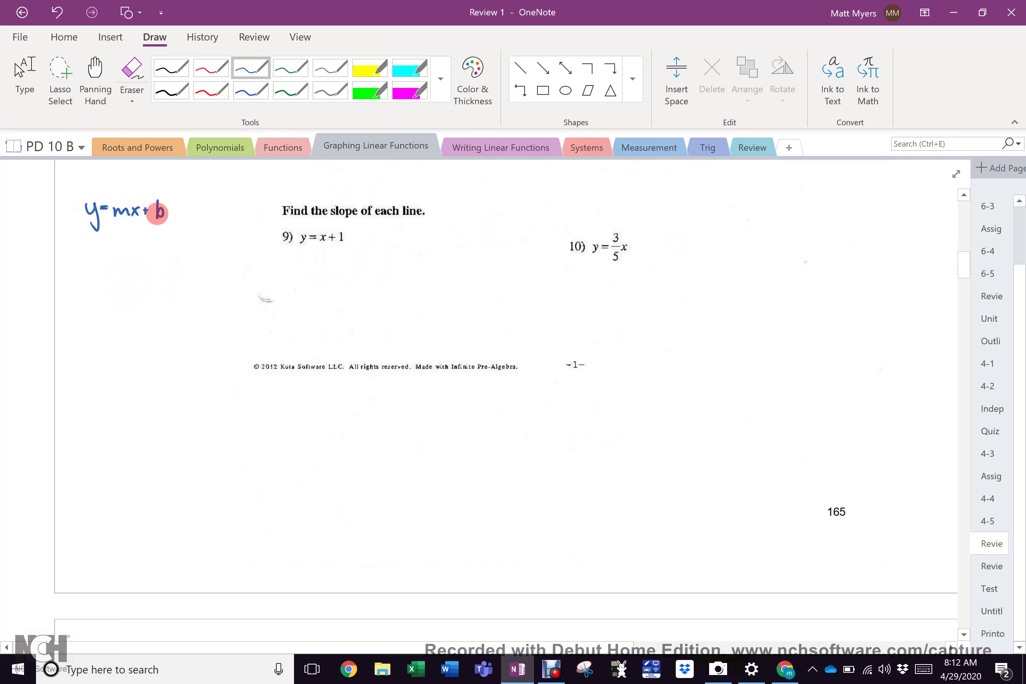
left_click_drag(115, 249, 121, 227)
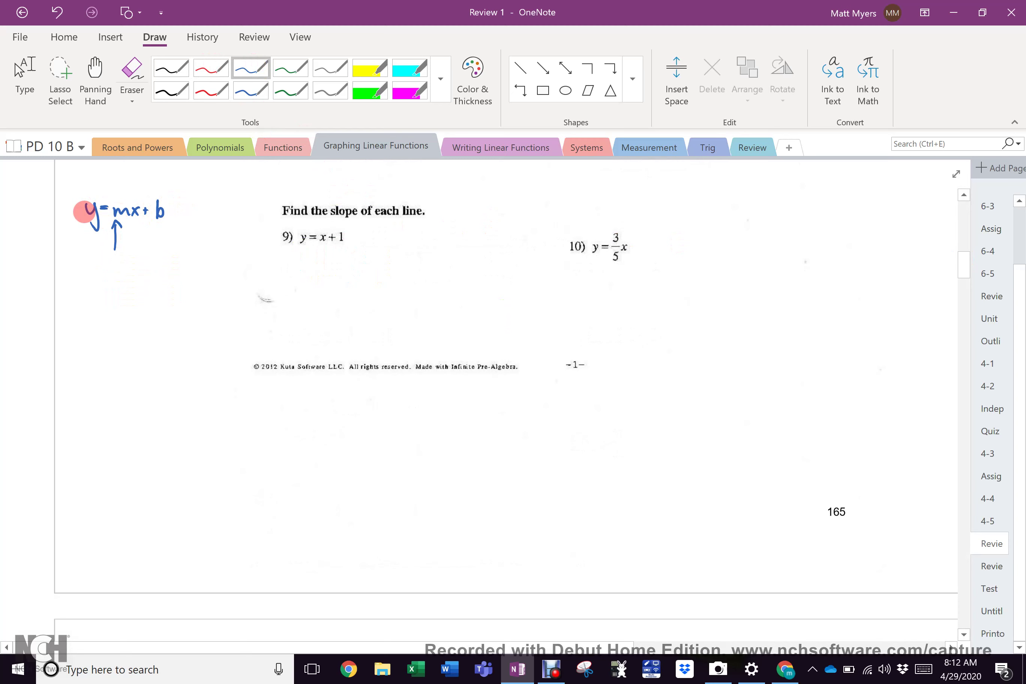
mouse_move(84, 276)
left_mouse_down()
mouse_move(70, 292)
mouse_move(204, 269)
left_mouse_up()
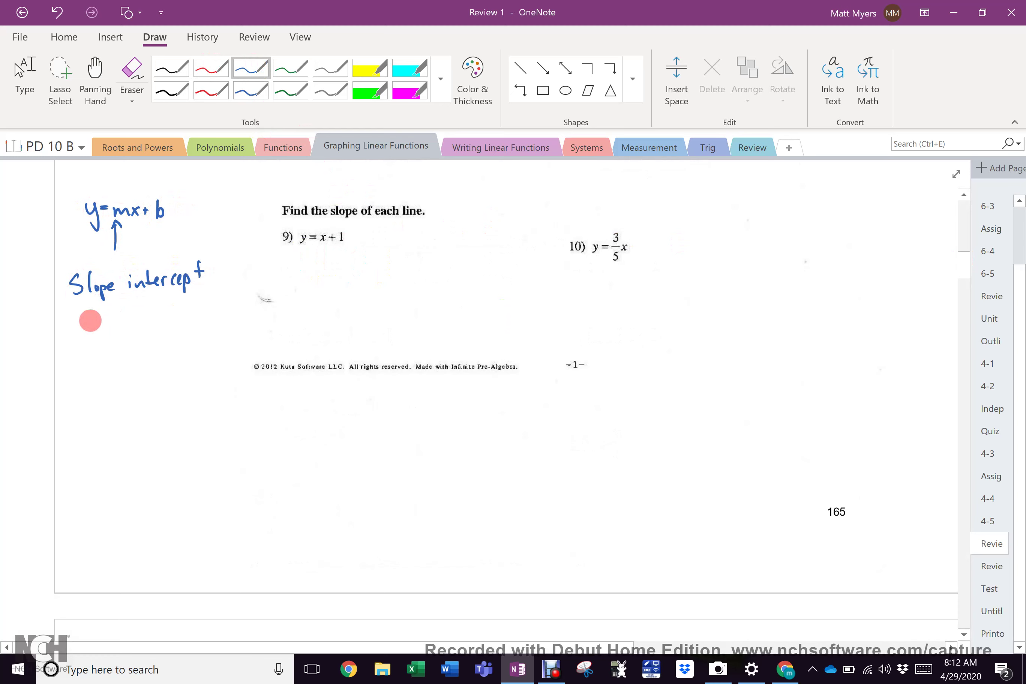
mouse_move(91, 315)
left_mouse_down()
mouse_move(85, 331)
mouse_move(145, 332)
left_mouse_up()
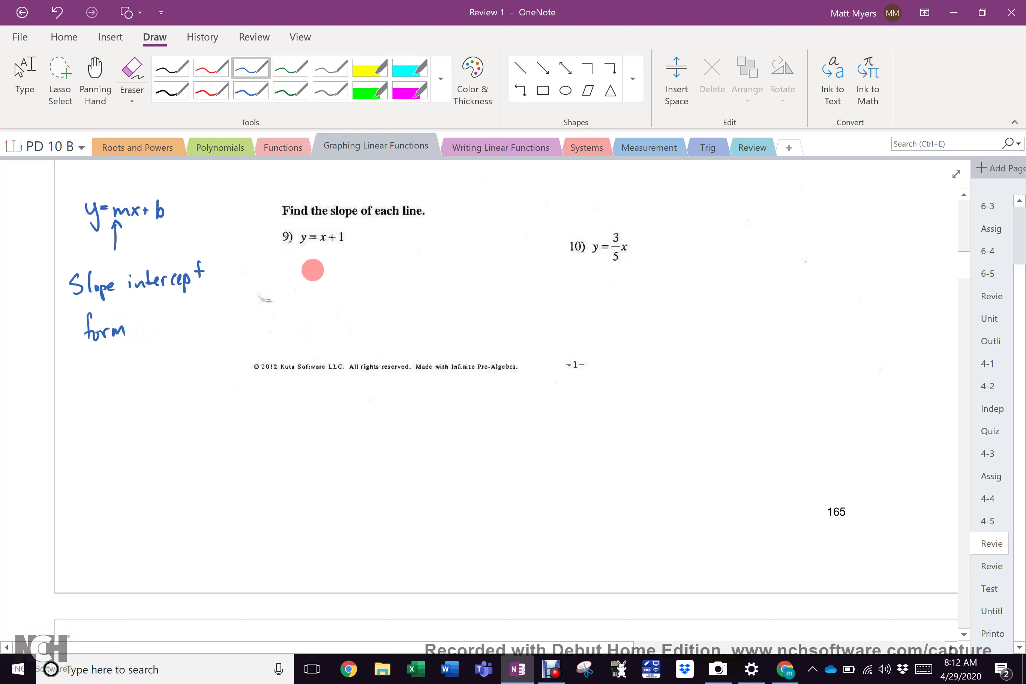
- Write m=1 under problem 9
left_click_drag(315, 270, 334, 268)
left_click_drag(327, 272, 339, 284)
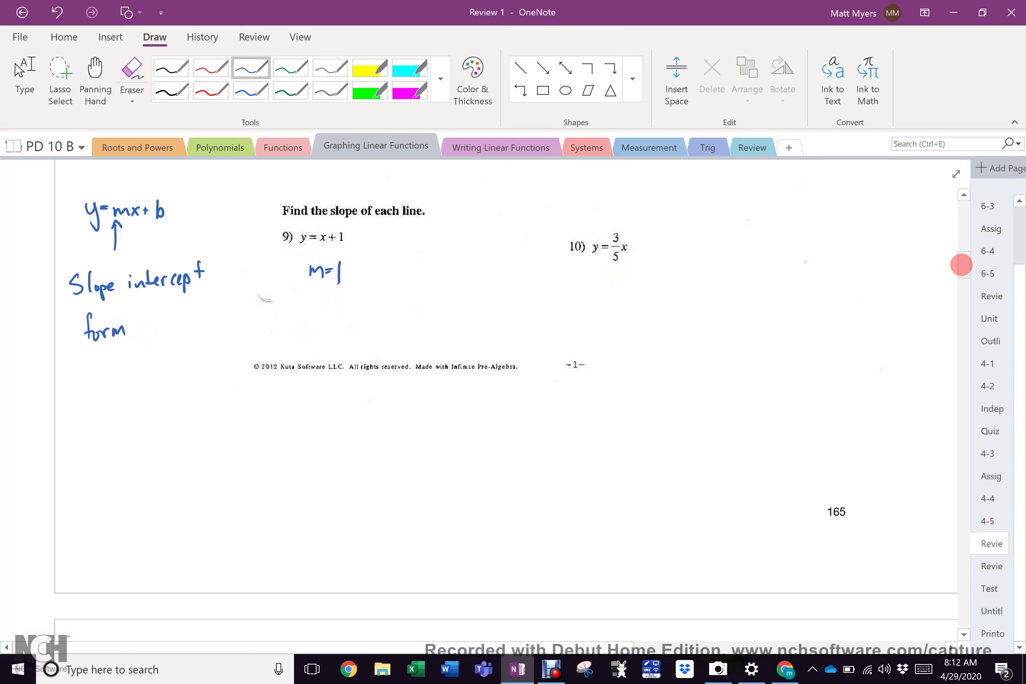
mouse_move(964, 265)
left_mouse_down()
mouse_move(963, 293)
mouse_move(955, 284)
left_mouse_up()
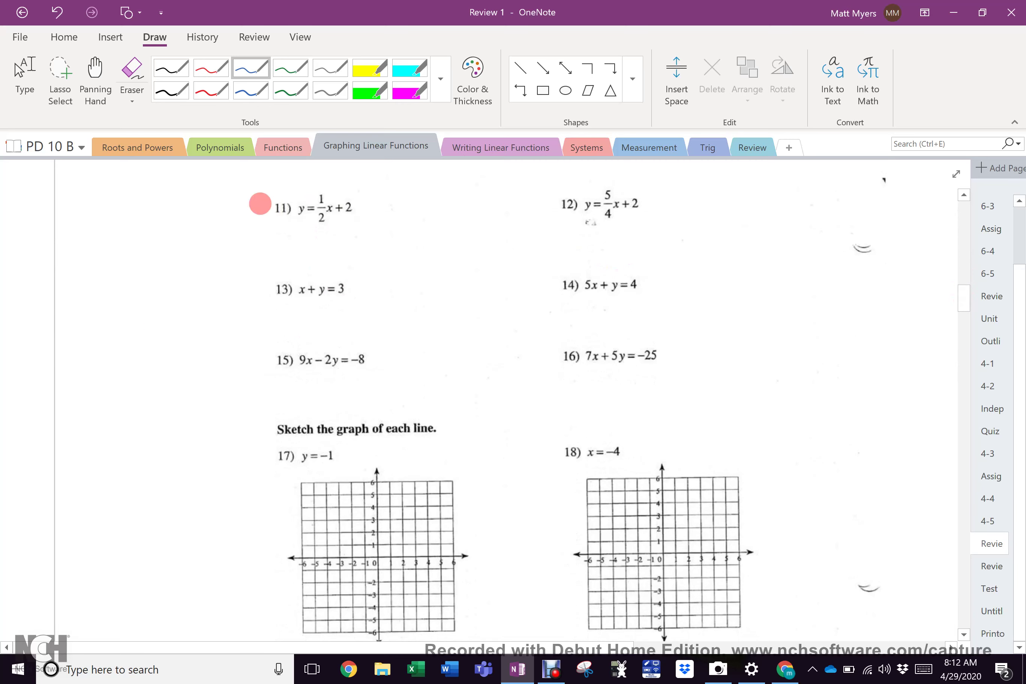
- Check off problems 11 and 12 and rewrite problem 13's x + y = 3 as y = -x + 3
left_click_drag(259, 206, 278, 190)
left_click_drag(552, 195, 584, 179)
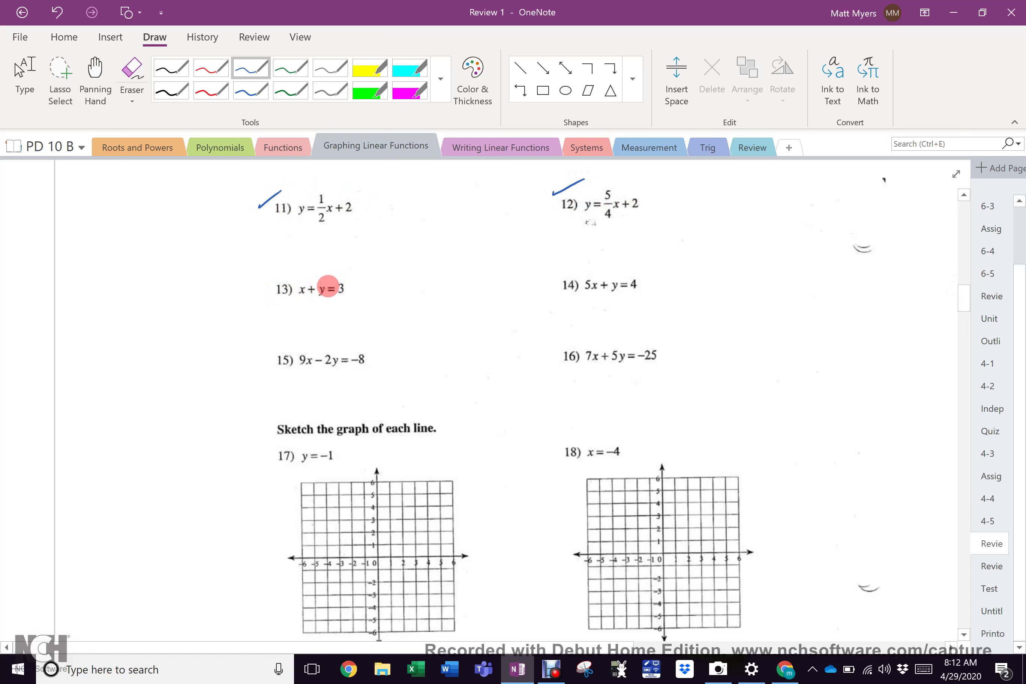
mouse_move(306, 283)
left_mouse_down()
mouse_move(347, 272)
mouse_move(356, 288)
mouse_move(402, 293)
mouse_move(400, 302)
left_mouse_up()
left_click_drag(410, 288, 428, 286)
left_click_drag(431, 287, 462, 291)
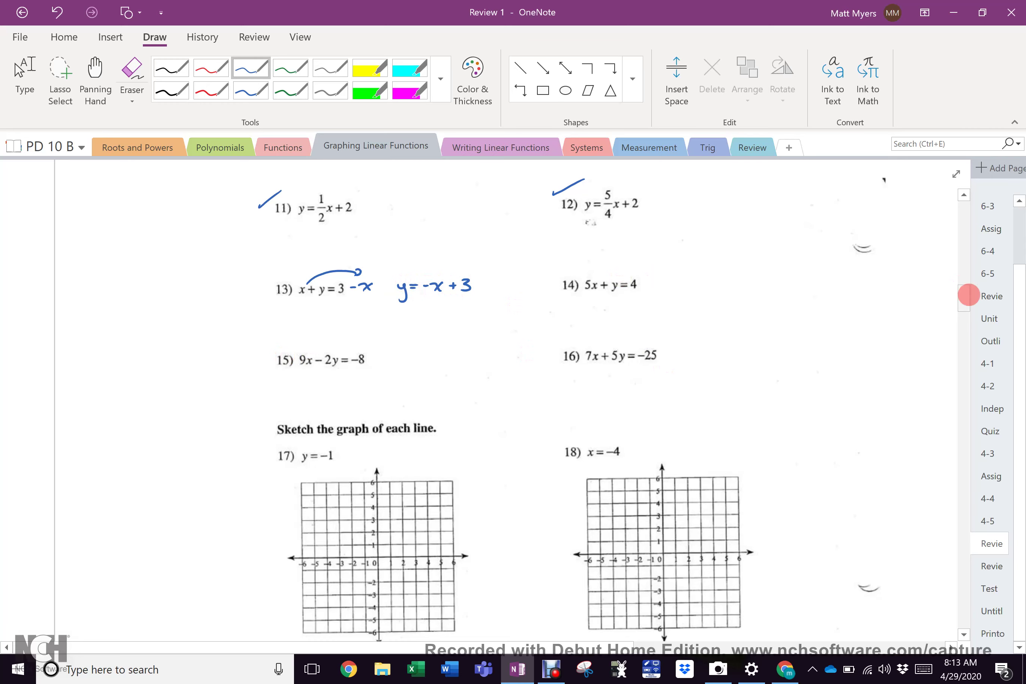
- Sketch a T-table beside graph 17 and write Slope-intercept in the left margin
scroll(963, 297, "down", 5)
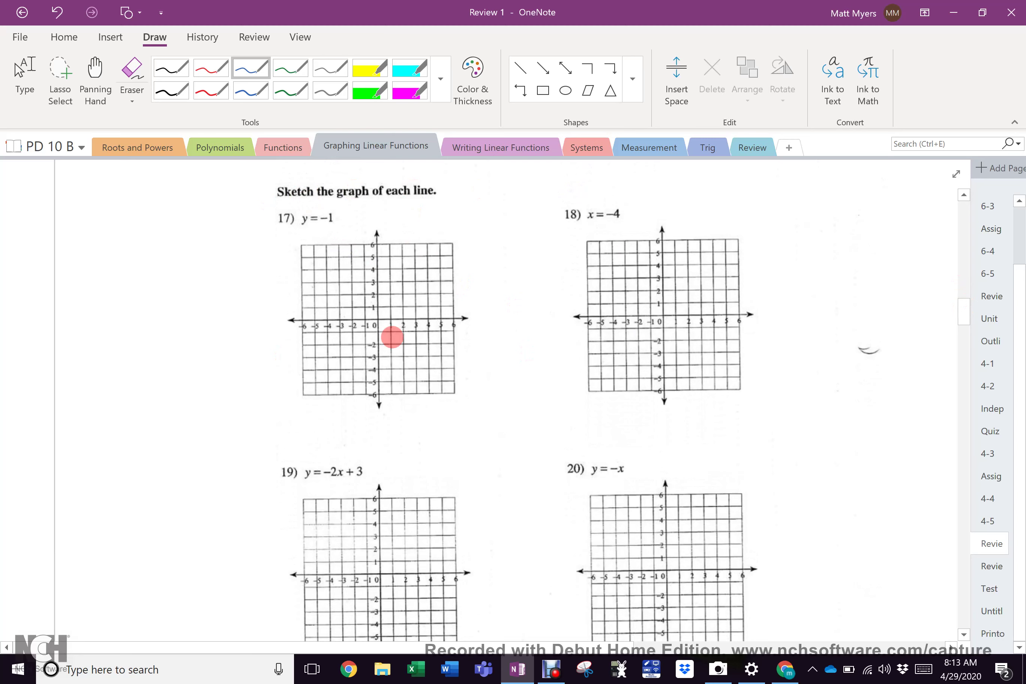
left_click_drag(142, 241, 147, 346)
mouse_move(114, 257)
left_mouse_down()
mouse_move(159, 257)
mouse_move(130, 254)
mouse_move(154, 240)
mouse_move(148, 249)
left_mouse_up()
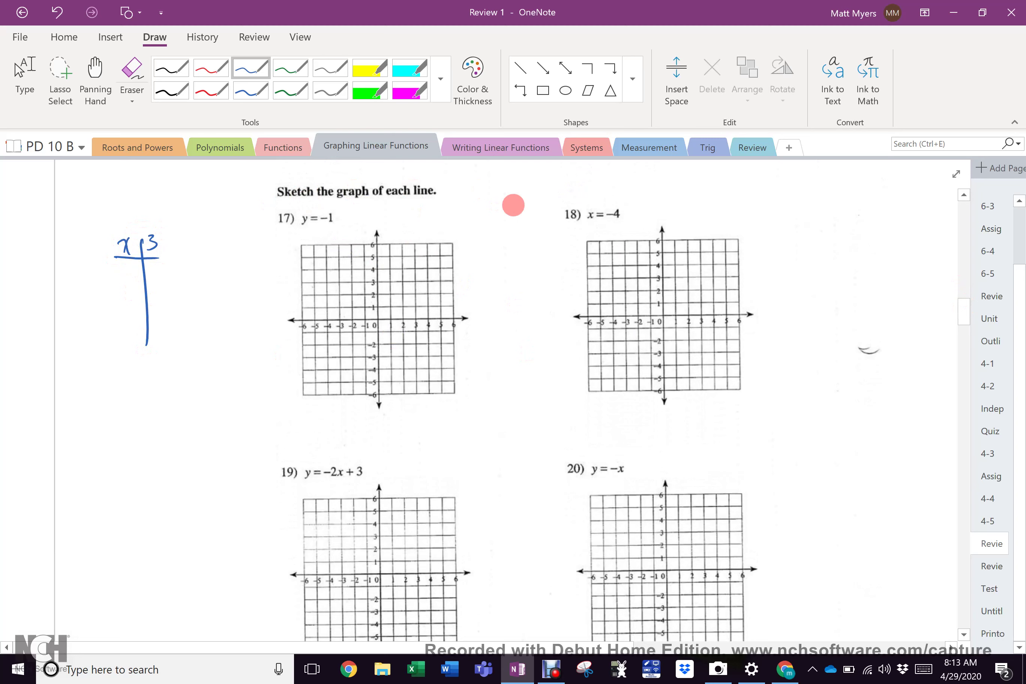
mouse_move(109, 385)
left_mouse_down()
mouse_move(98, 404)
mouse_move(114, 402)
left_mouse_up()
mouse_move(125, 396)
left_mouse_down()
mouse_move(176, 385)
mouse_move(189, 399)
mouse_move(232, 386)
left_mouse_up()
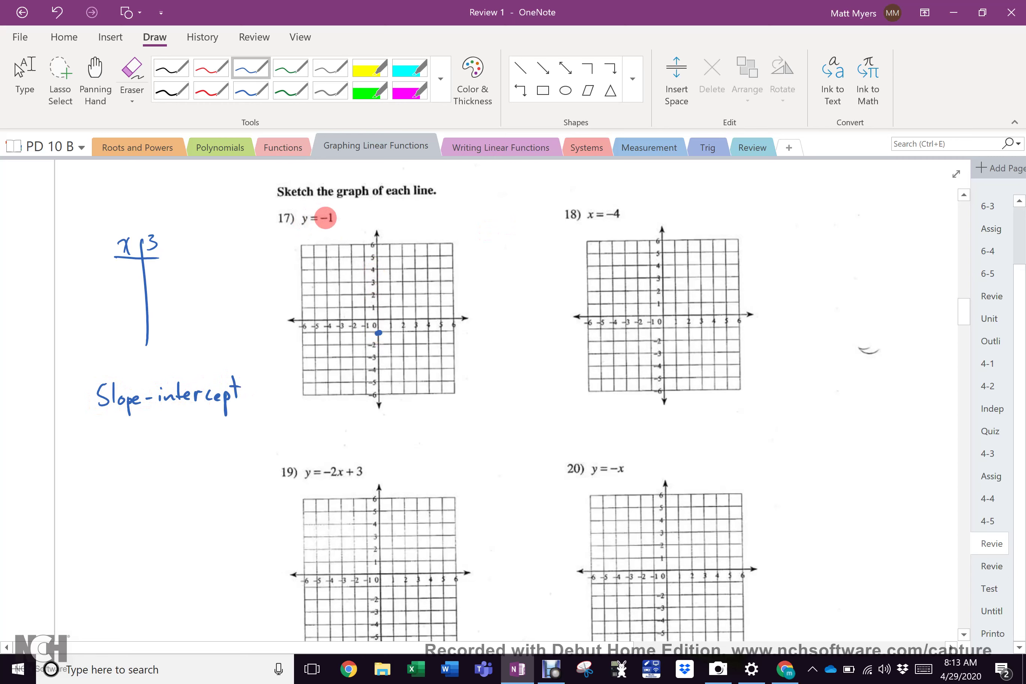
- Draw the horizontal line y=-1 on graph 17 and vertical line x=-4 on graph 18
mouse_move(294, 333)
left_mouse_down()
mouse_move(451, 332)
mouse_move(291, 338)
left_mouse_up()
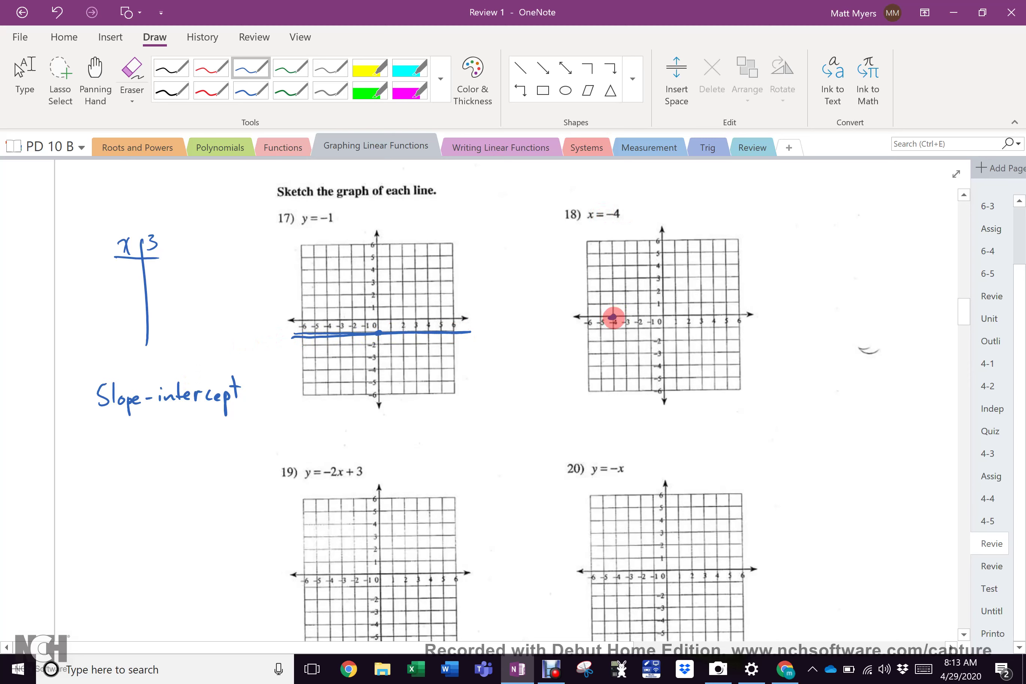
left_click_drag(612, 240, 612, 407)
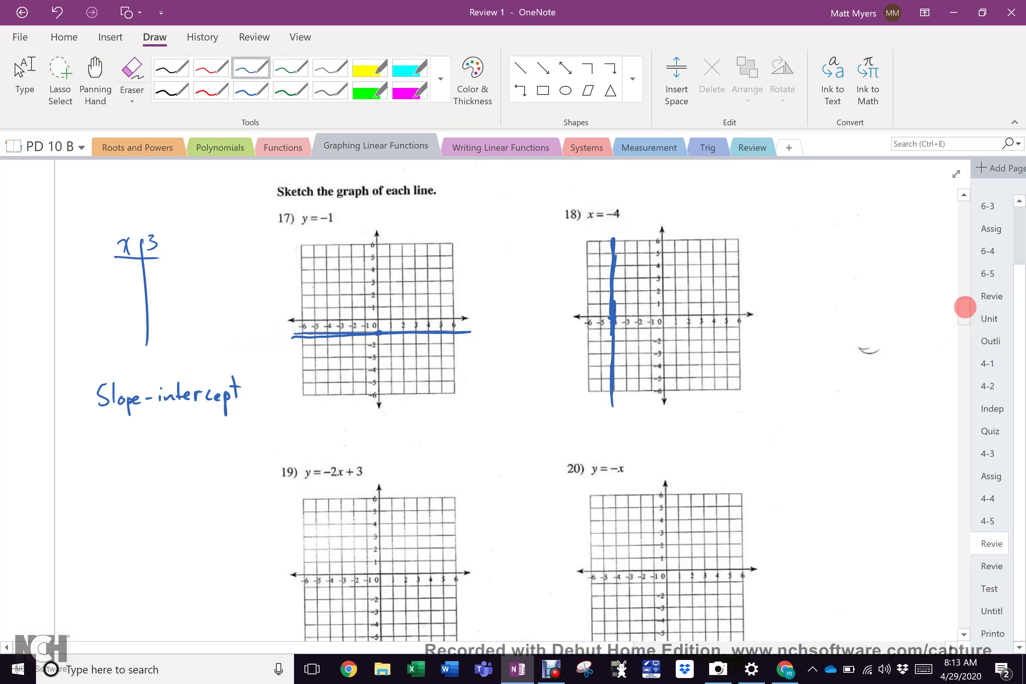
left_click_drag(963, 308, 954, 318)
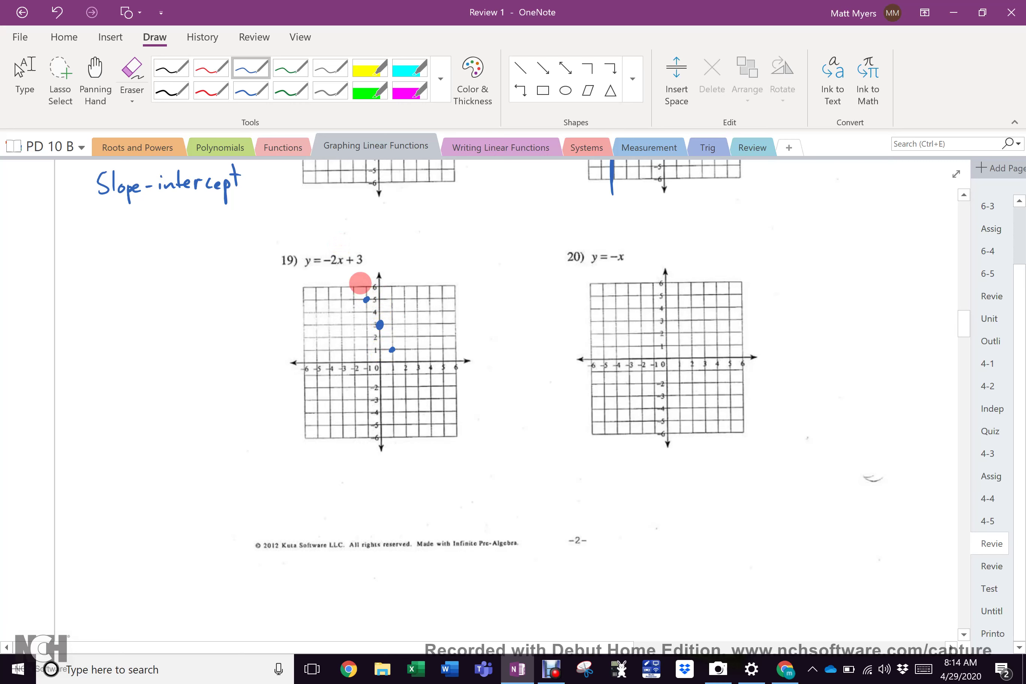
- Draw the line y = -2x + 3 through the three points plotted on graph 19
left_click_drag(358, 279, 405, 379)
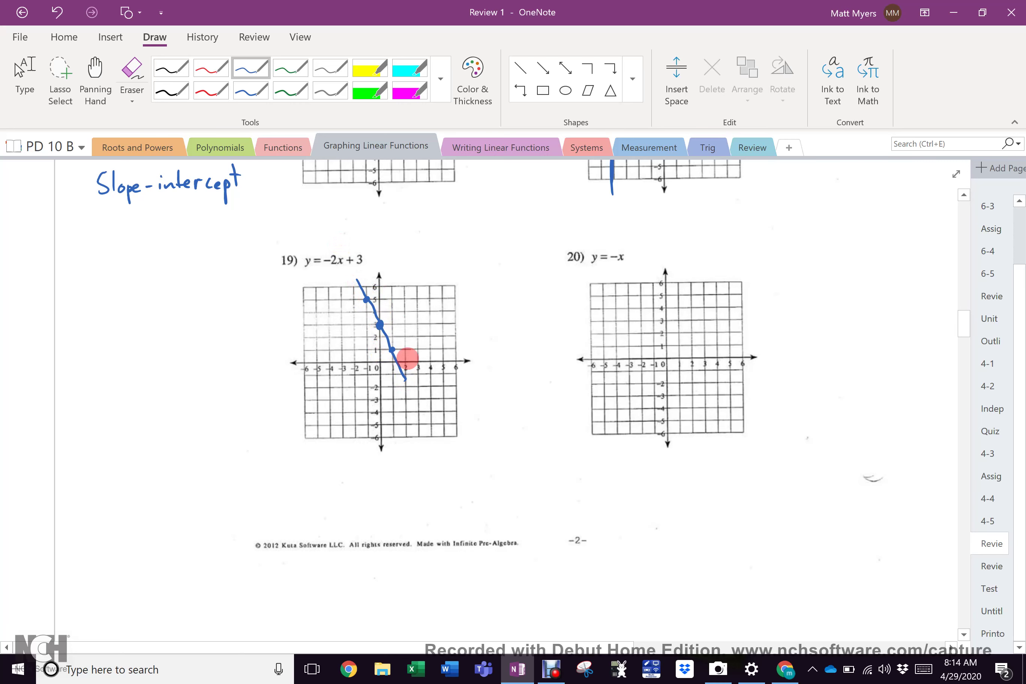
left_click_drag(964, 322, 962, 359)
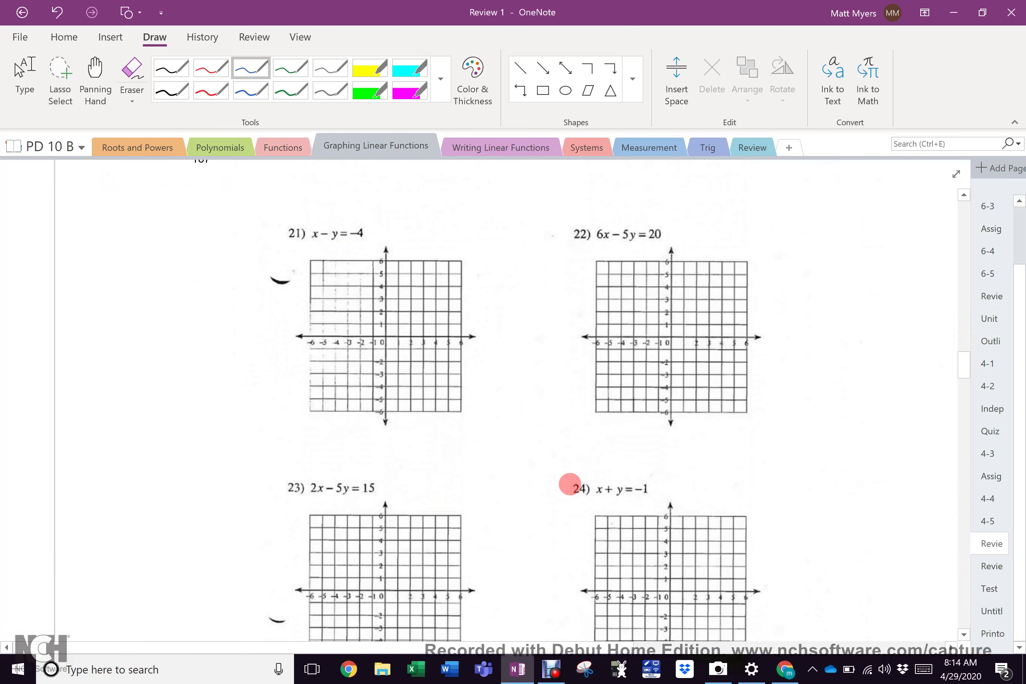
- Write the x-intercept row, a green y int = 0,y row, and red x/y position labels
left_click_drag(962, 362, 960, 432)
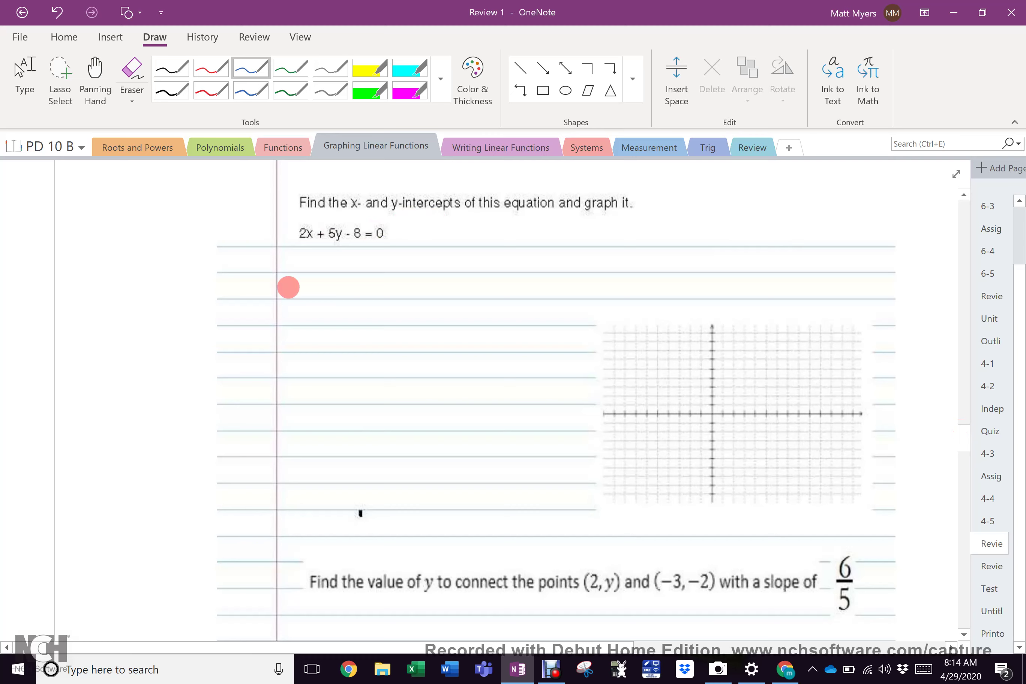
left_click_drag(302, 287, 299, 294)
mouse_move(293, 296)
left_mouse_down()
mouse_move(302, 281)
mouse_move(402, 286)
left_mouse_up()
left_click(293, 68)
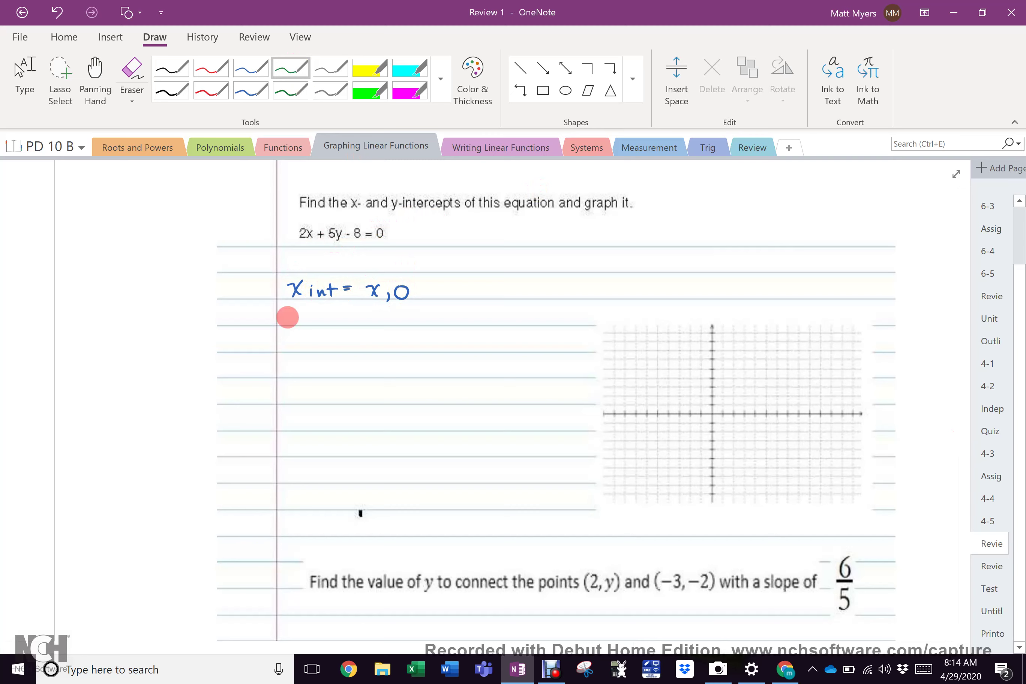
mouse_move(289, 317)
left_mouse_down()
mouse_move(371, 311)
mouse_move(398, 336)
left_mouse_up()
left_click(211, 68)
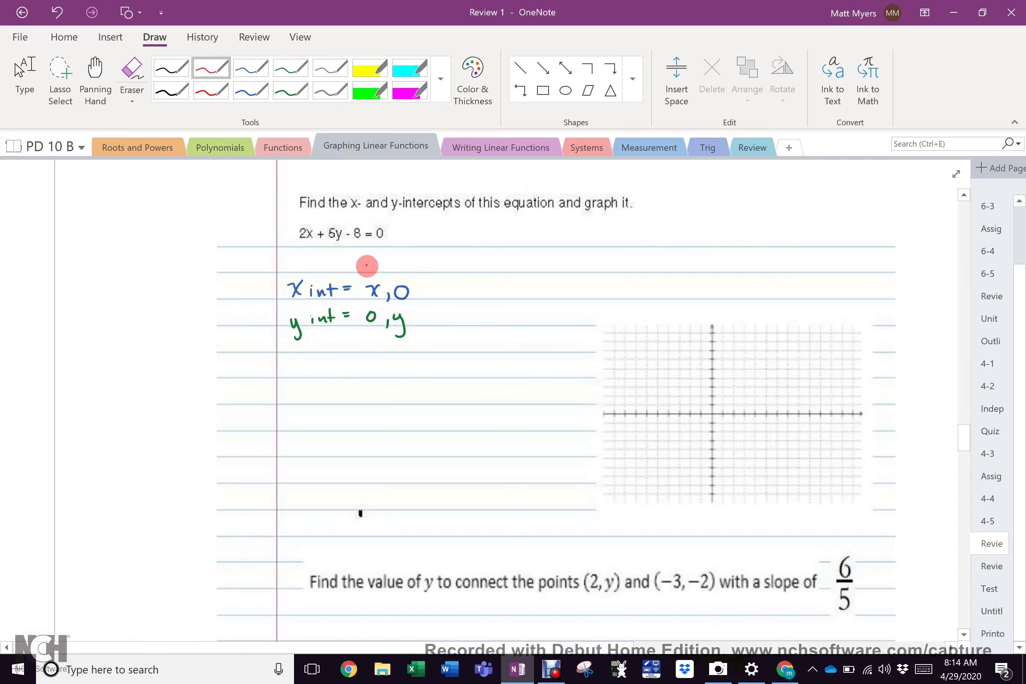
left_click(399, 257)
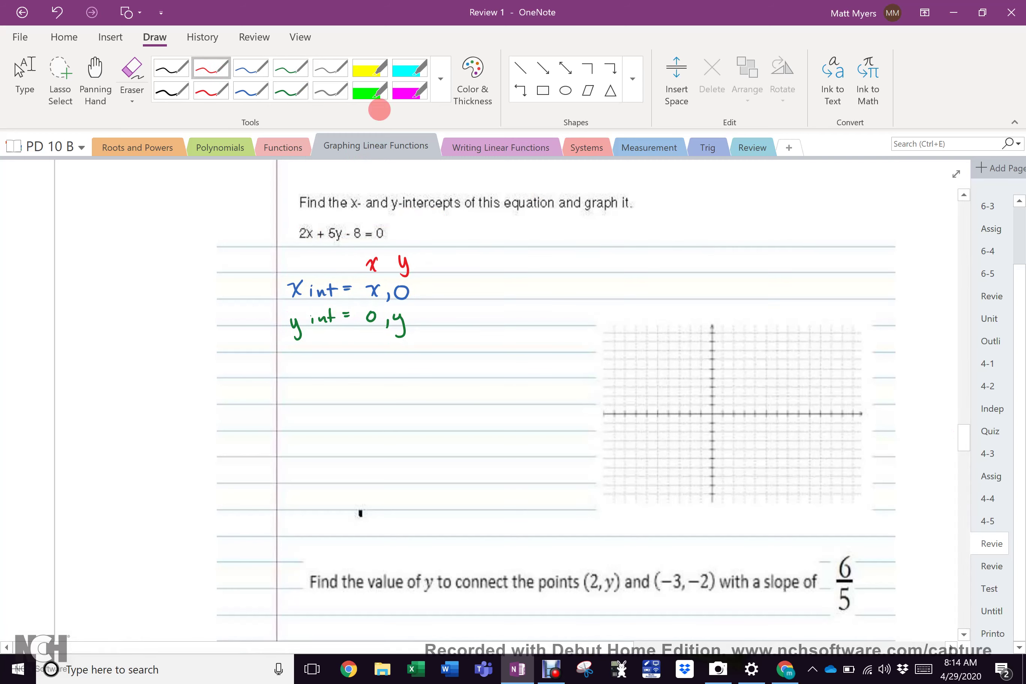
- Highlight the x and 2x term yellow, and the y in 0,y and 5y term green
left_click(370, 70)
left_click_drag(366, 289, 372, 289)
mouse_move(310, 220)
left_mouse_down()
mouse_move(310, 248)
mouse_move(310, 223)
left_mouse_up()
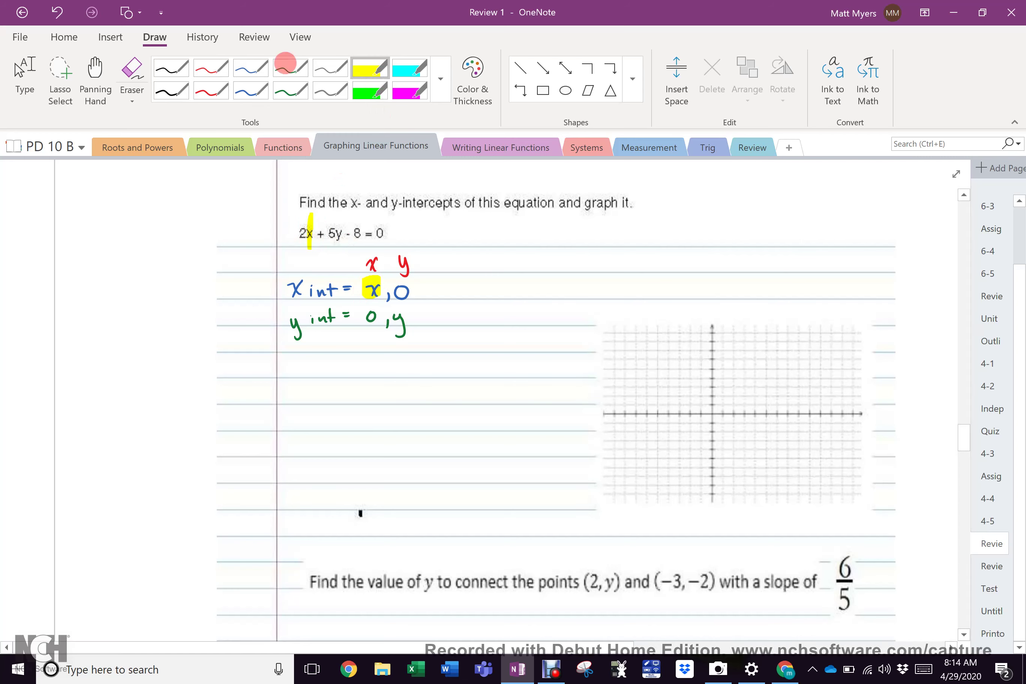
left_click(383, 93)
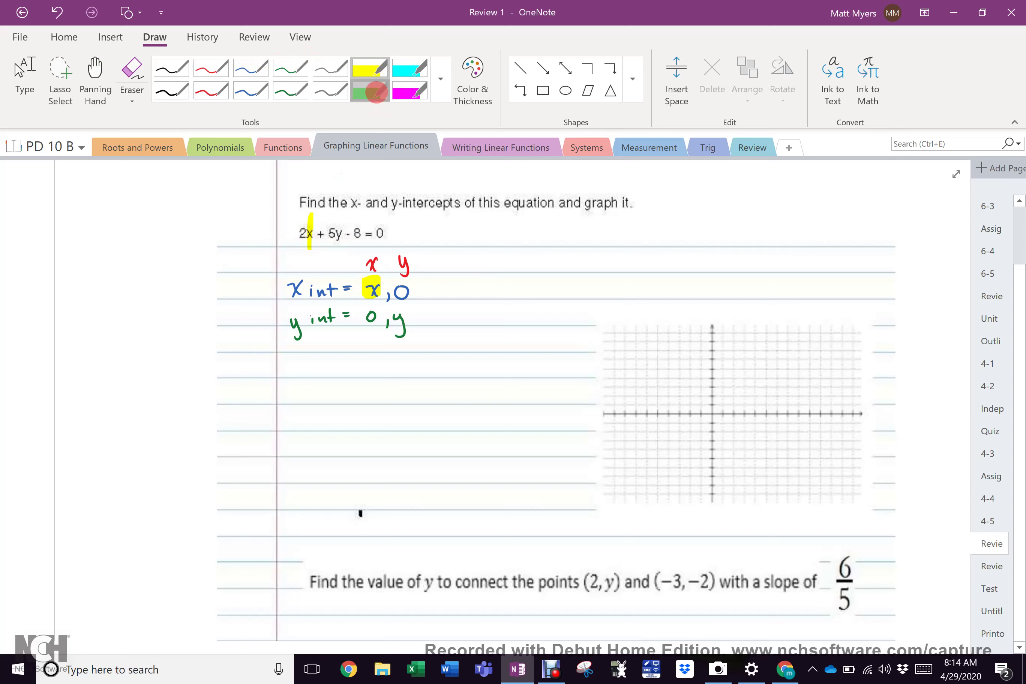
left_click_drag(401, 311, 408, 319)
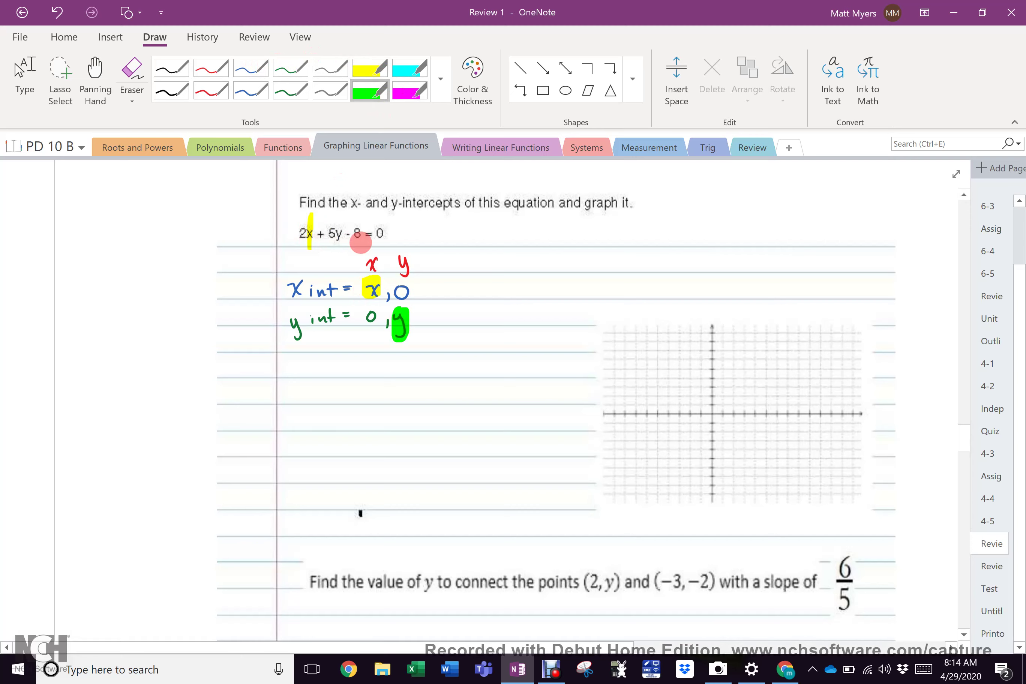
left_click_drag(339, 214, 340, 249)
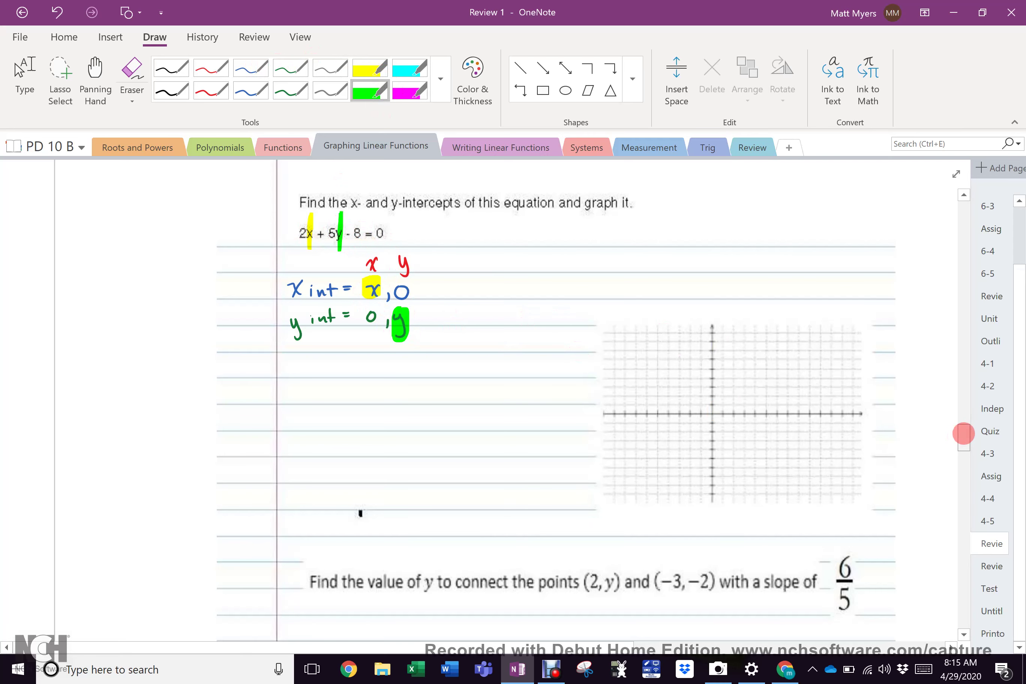
left_click_drag(964, 434, 960, 447)
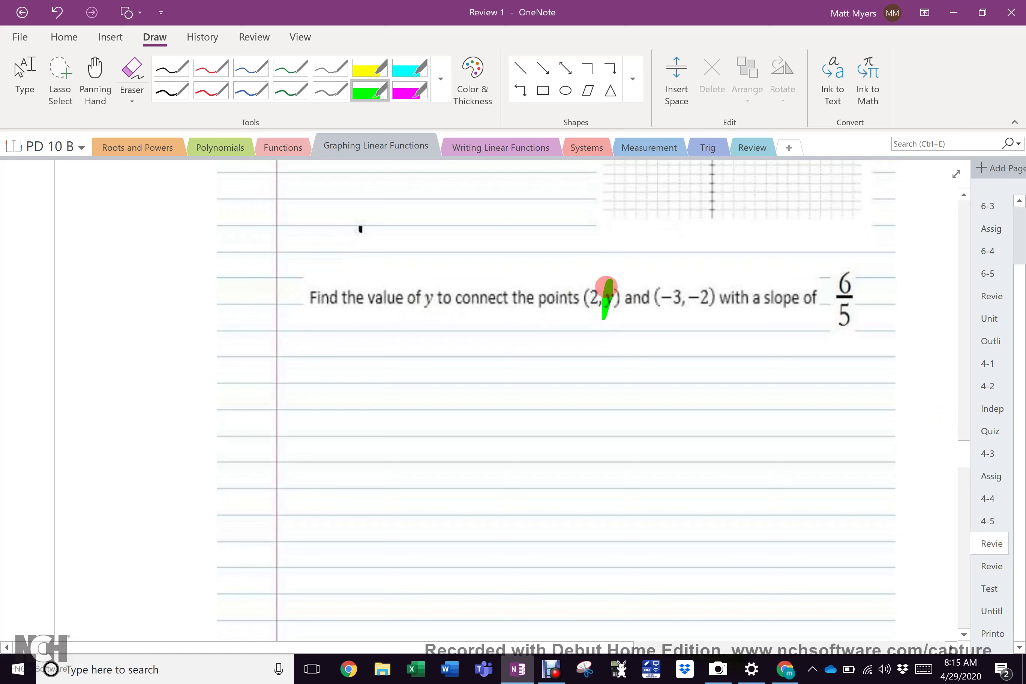
- Circle the next question's 6/5 slope with the green highlighter
left_click_drag(847, 274, 836, 272)
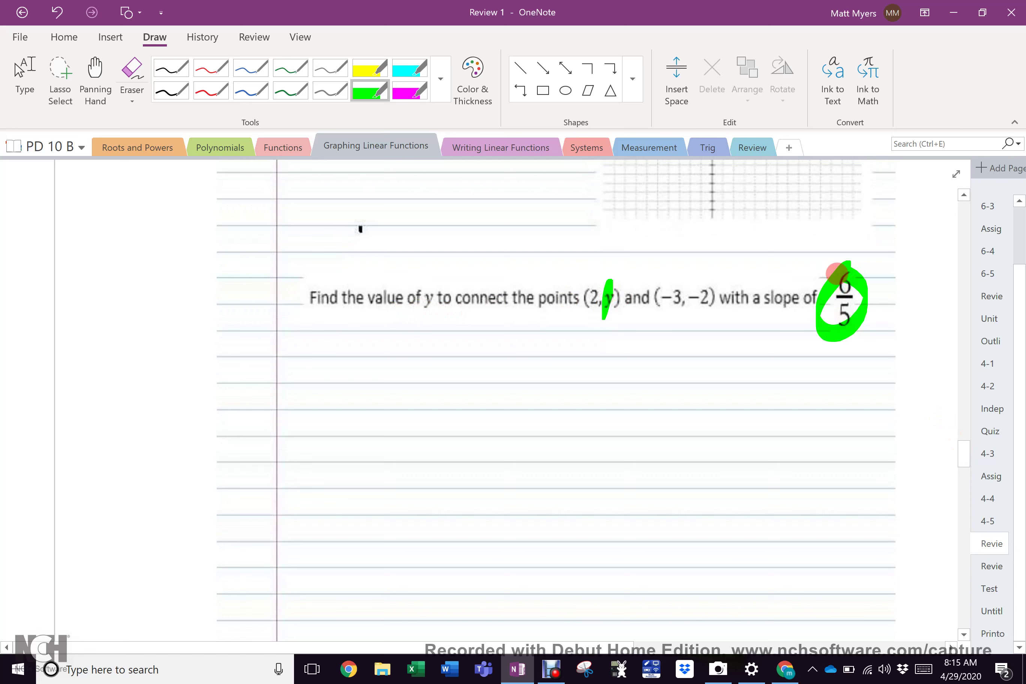
left_click(171, 67)
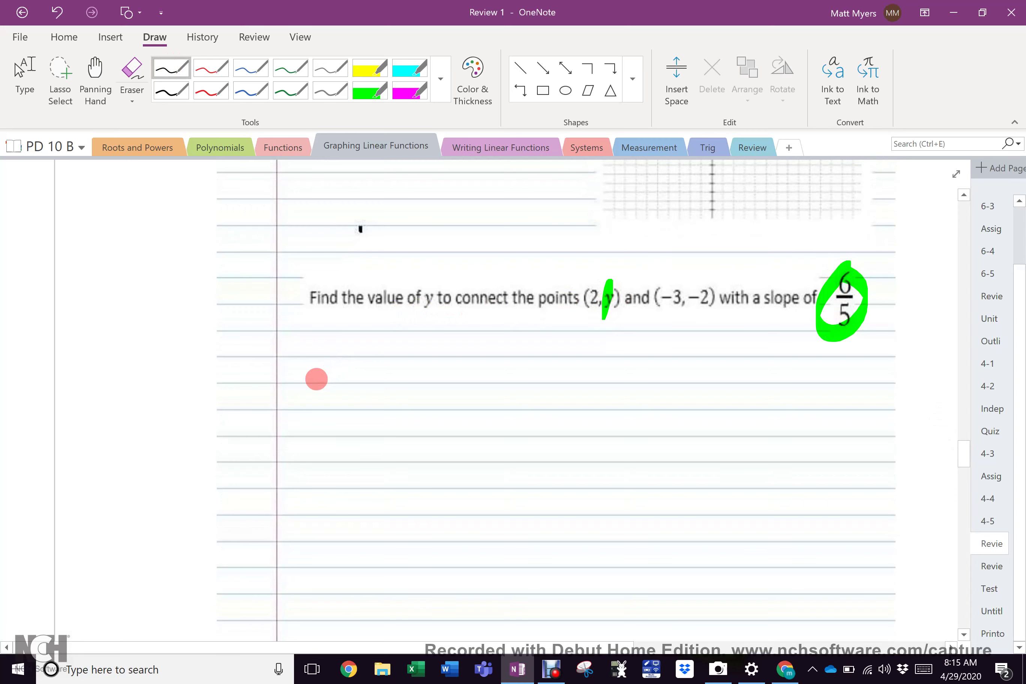
left_click_drag(963, 455, 960, 421)
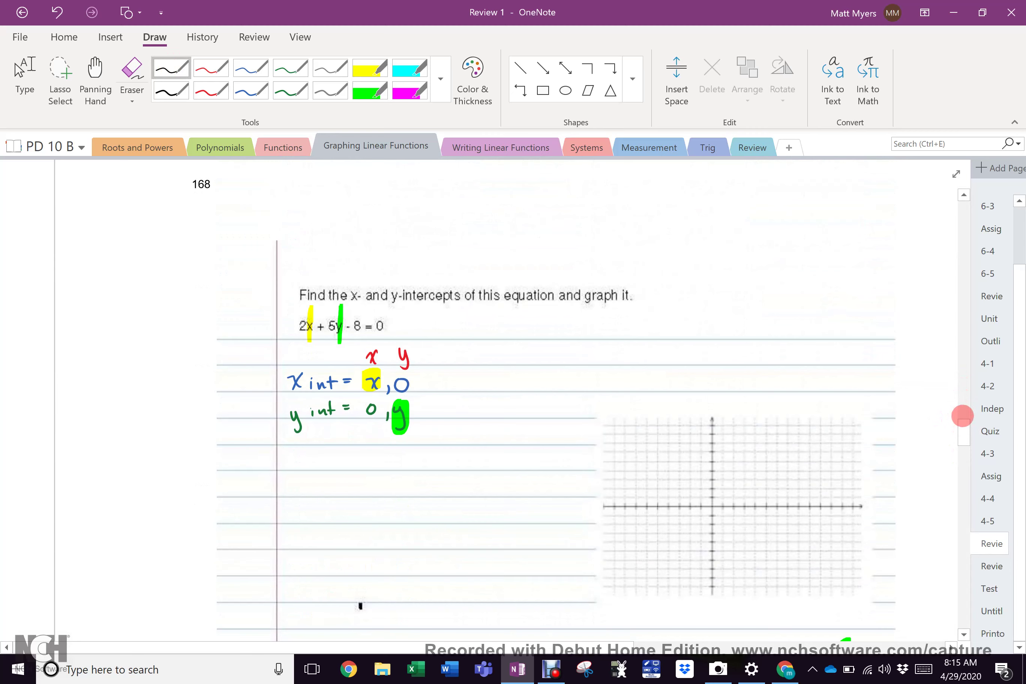
- Erase the intercept notes and highlights, then the green marks on the slope-value question
left_click(132, 71)
mouse_move(309, 326)
left_mouse_down()
mouse_move(314, 350)
mouse_move(398, 360)
mouse_move(323, 383)
mouse_move(399, 414)
mouse_move(351, 392)
mouse_move(366, 401)
left_mouse_up()
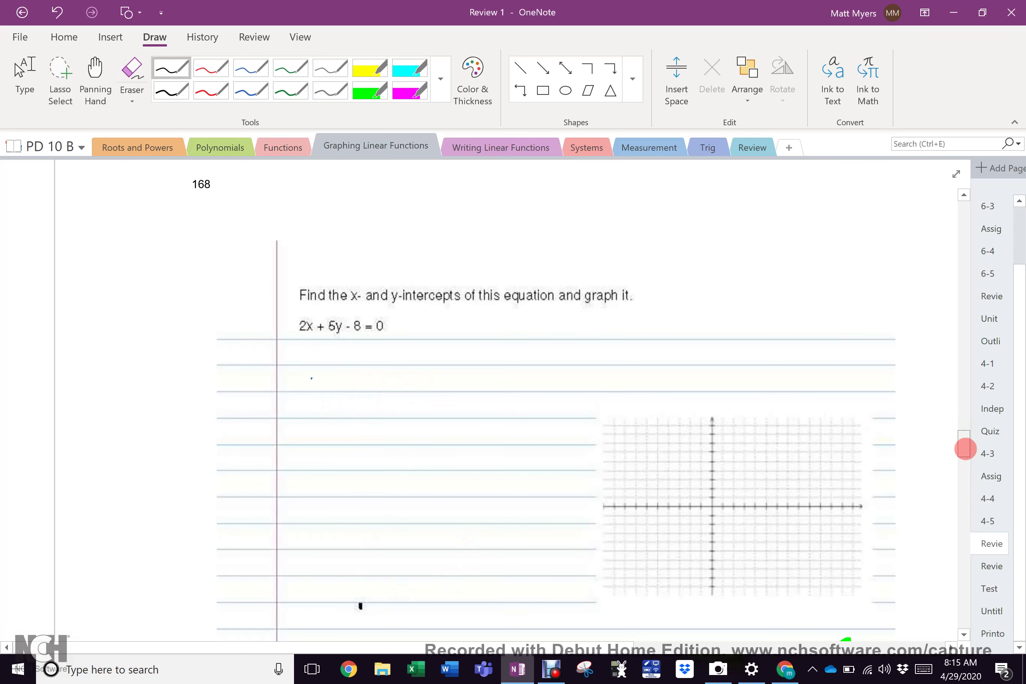
scroll(965, 441, "down", 5)
left_click_drag(848, 335, 860, 304)
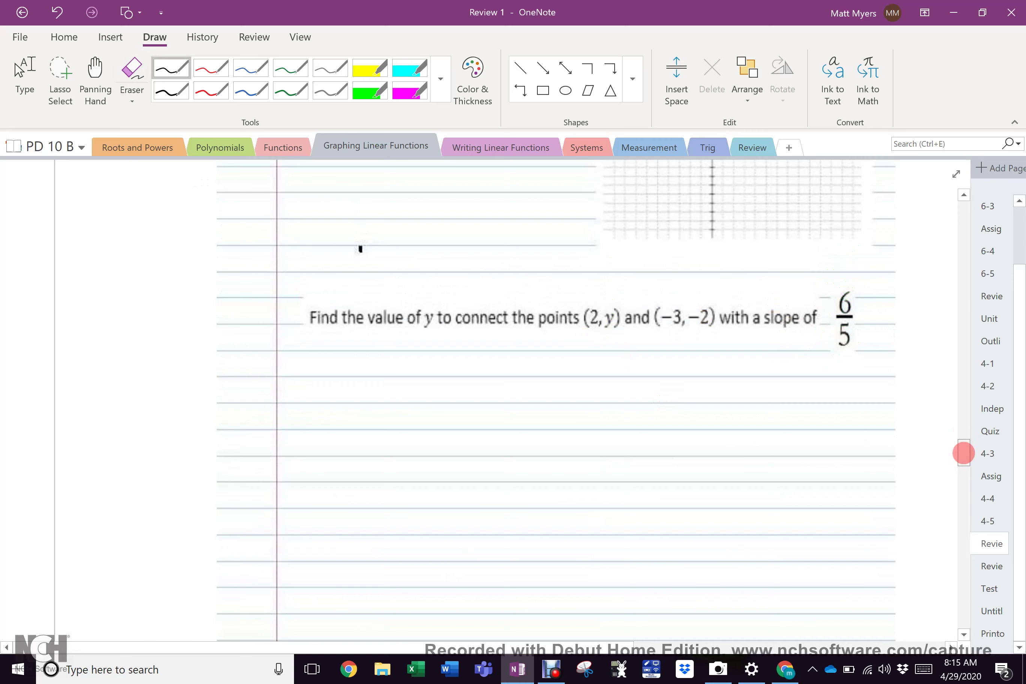
left_click_drag(964, 454, 919, 431)
- Scroll through problems 169–170, then return to the top of Review 1 showing m = −7/5
scroll(917, 431, "down", 2)
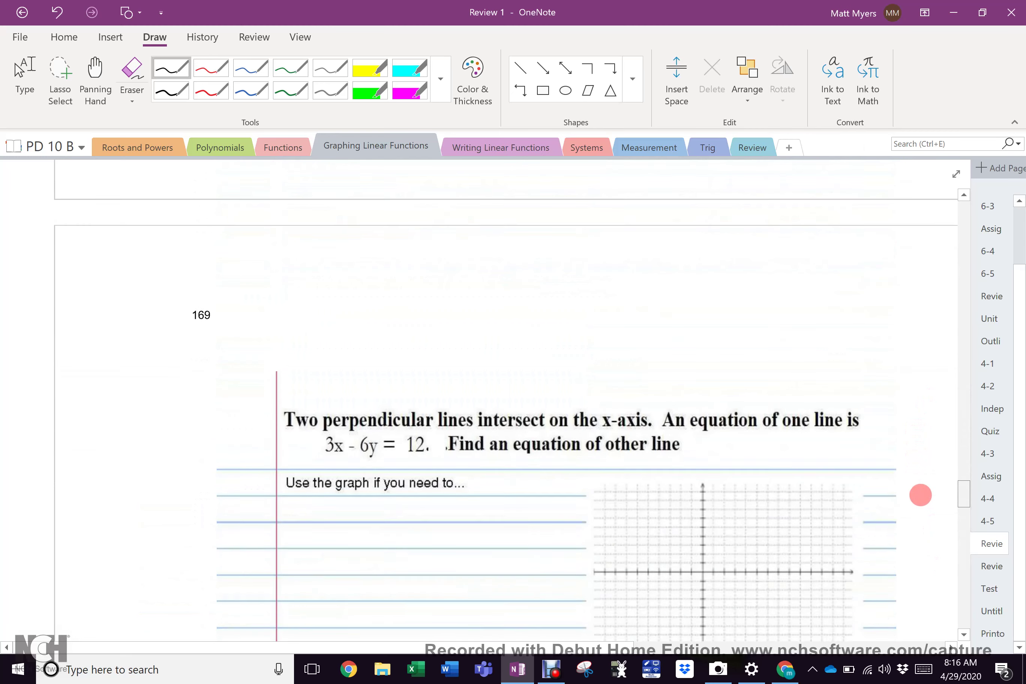
scroll(921, 501, "down", 15)
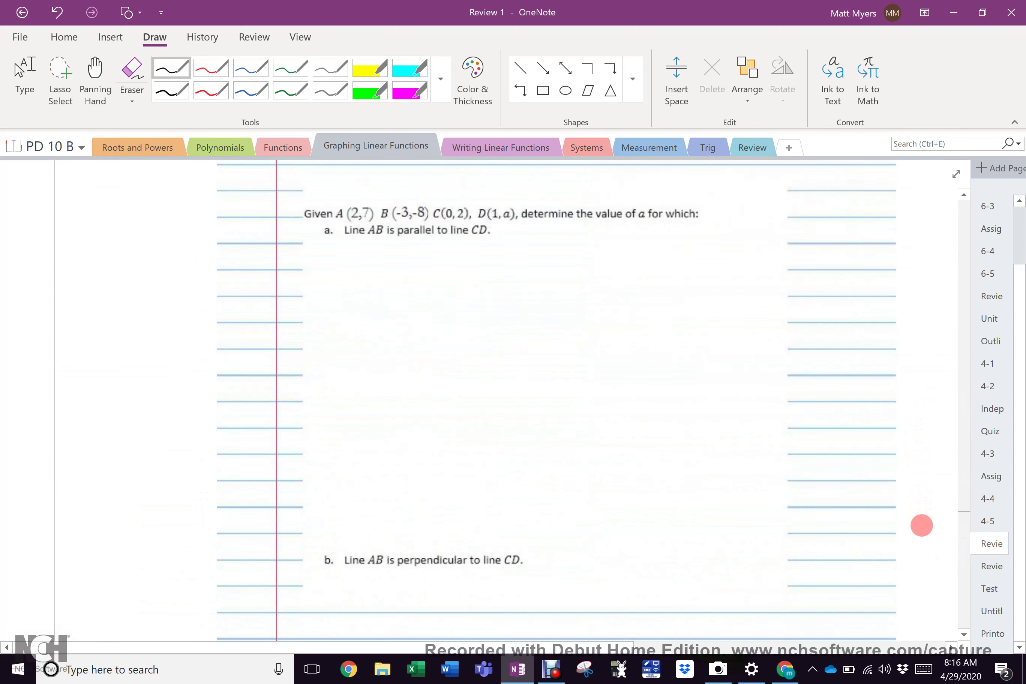
scroll(922, 529, "down", 20)
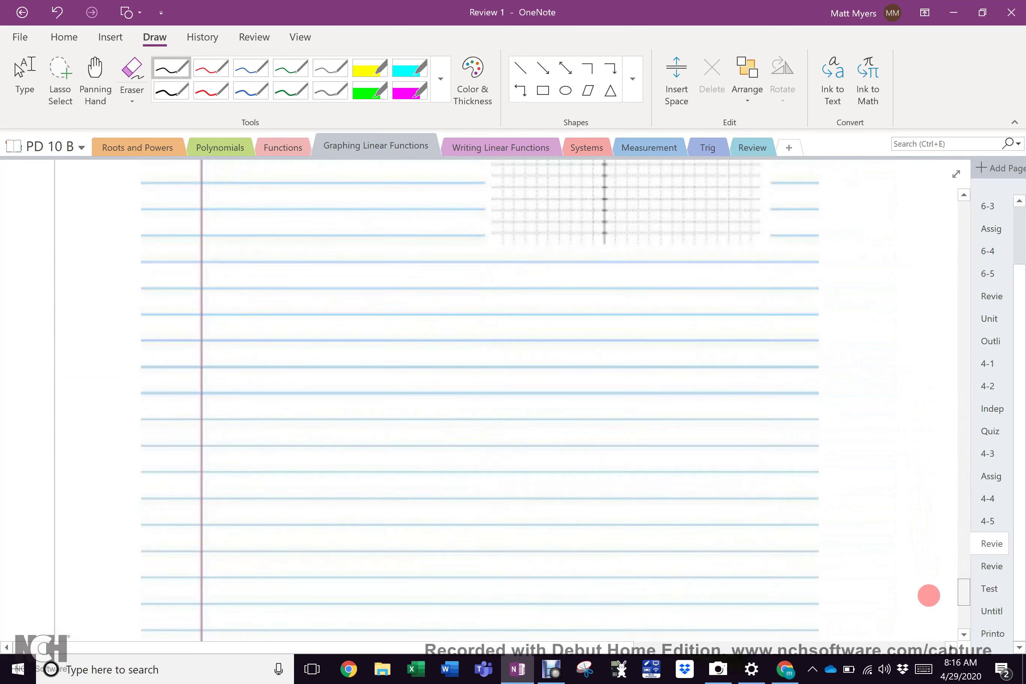
scroll(931, 610, "down", 12)
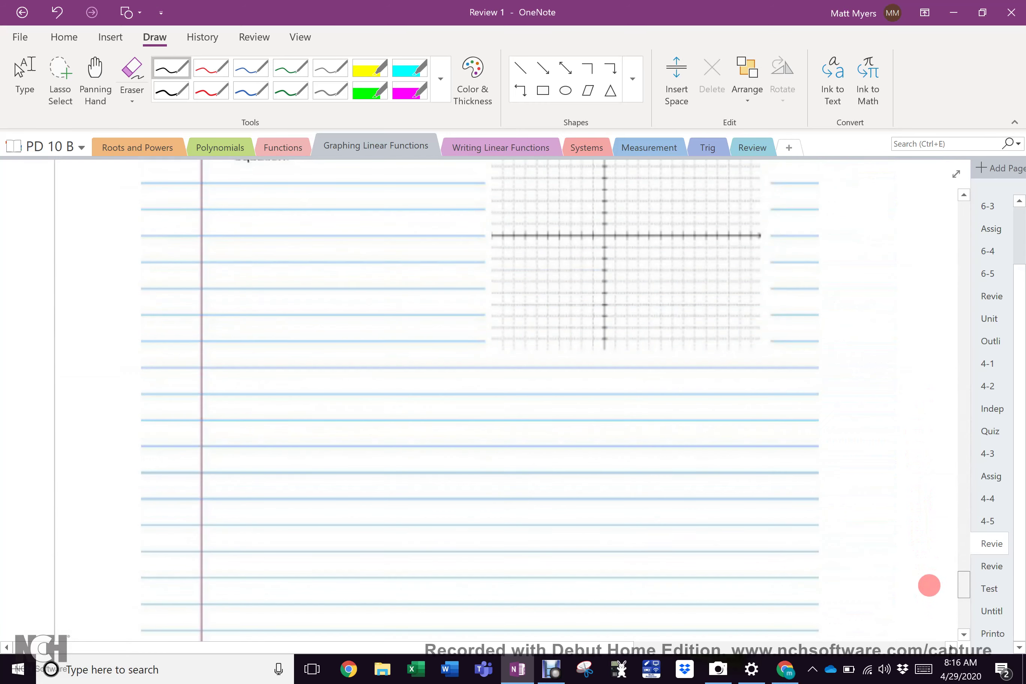
scroll(927, 567, "up", 3)
scroll(929, 579, "down", 9)
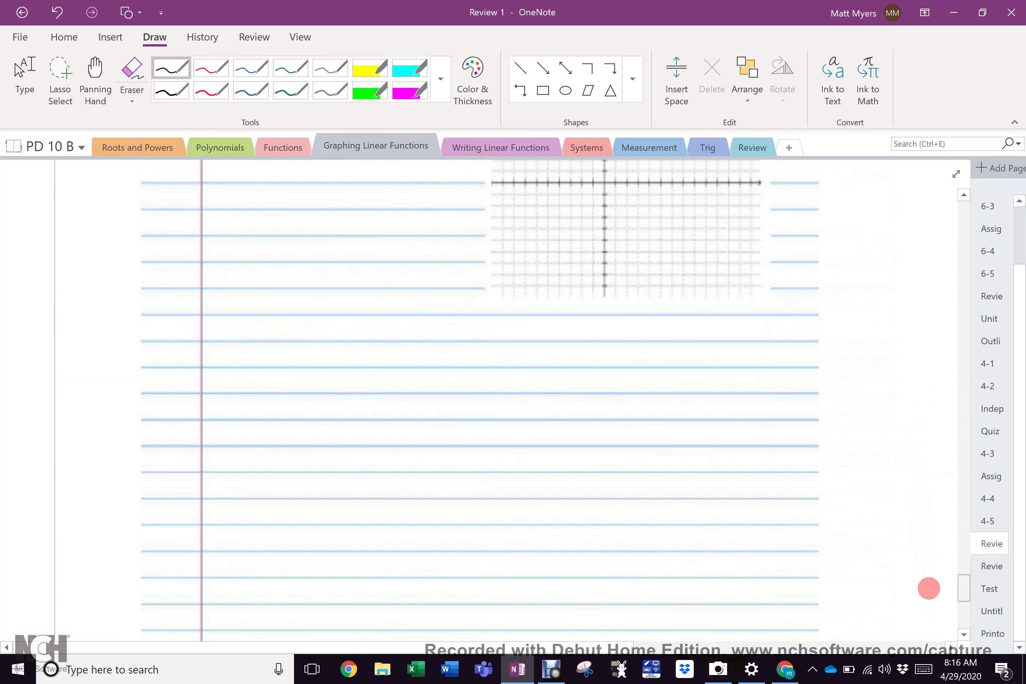
scroll(929, 592, "down", 8)
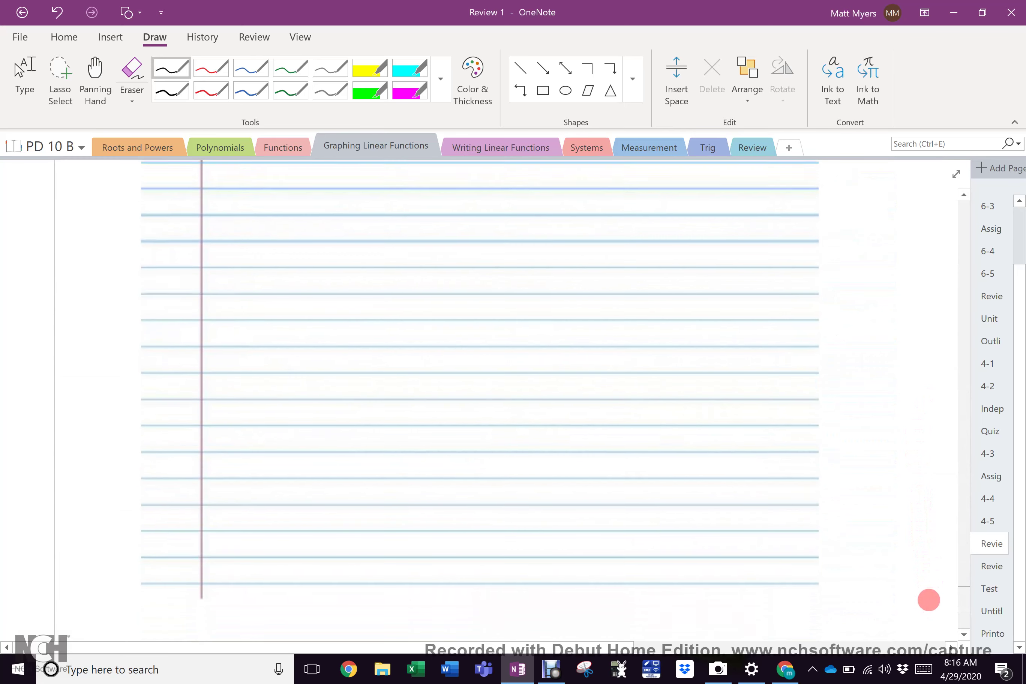
scroll(929, 599, "down", 1)
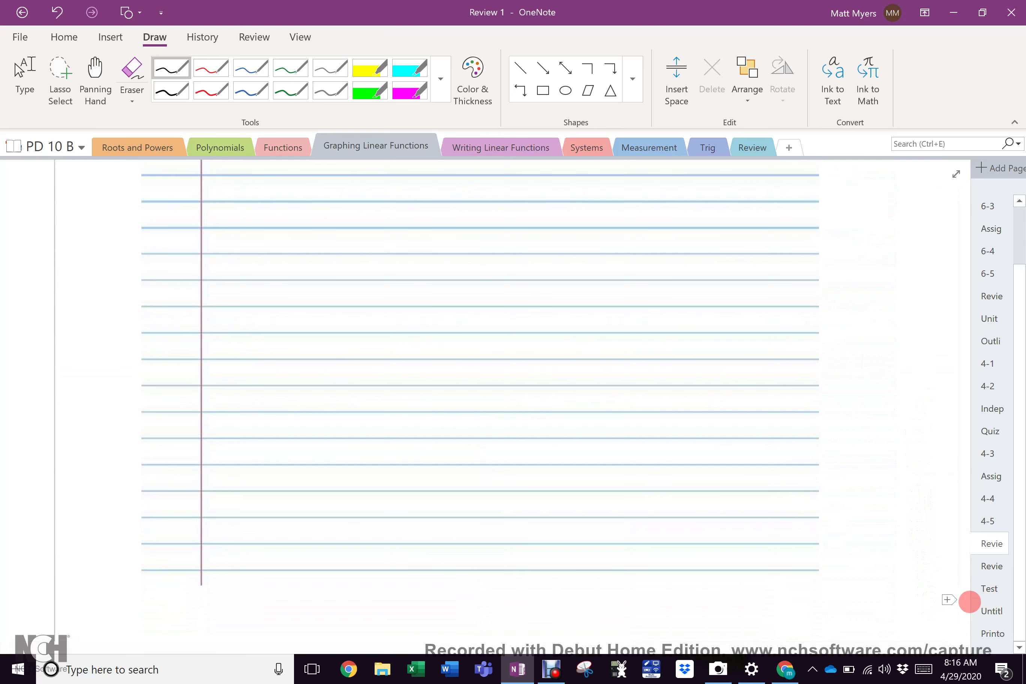
left_click_drag(963, 609, 975, 191)
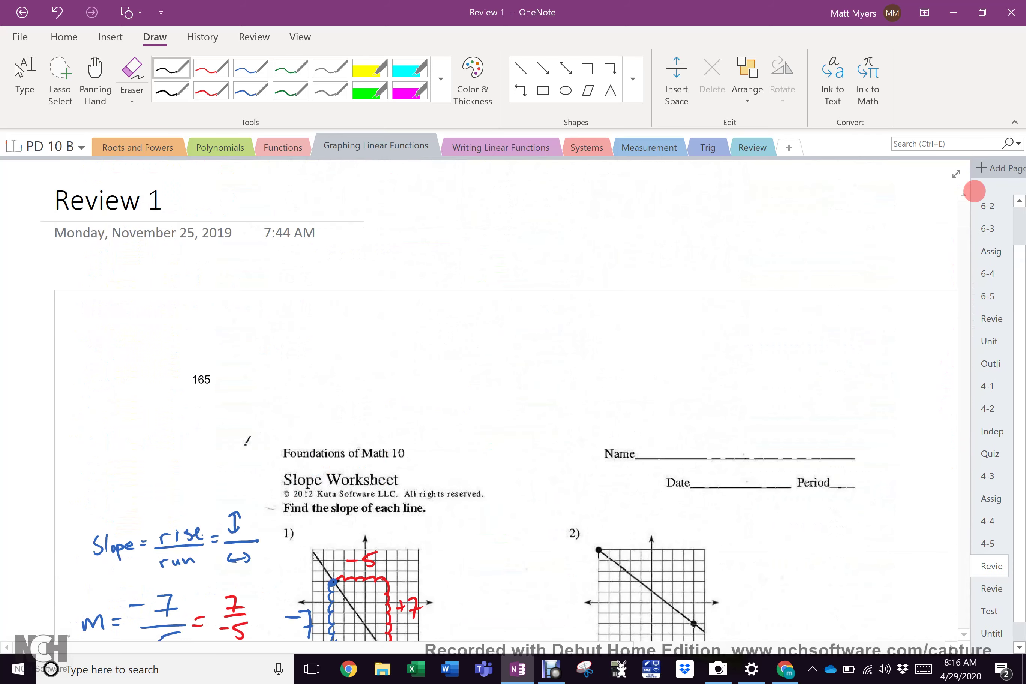